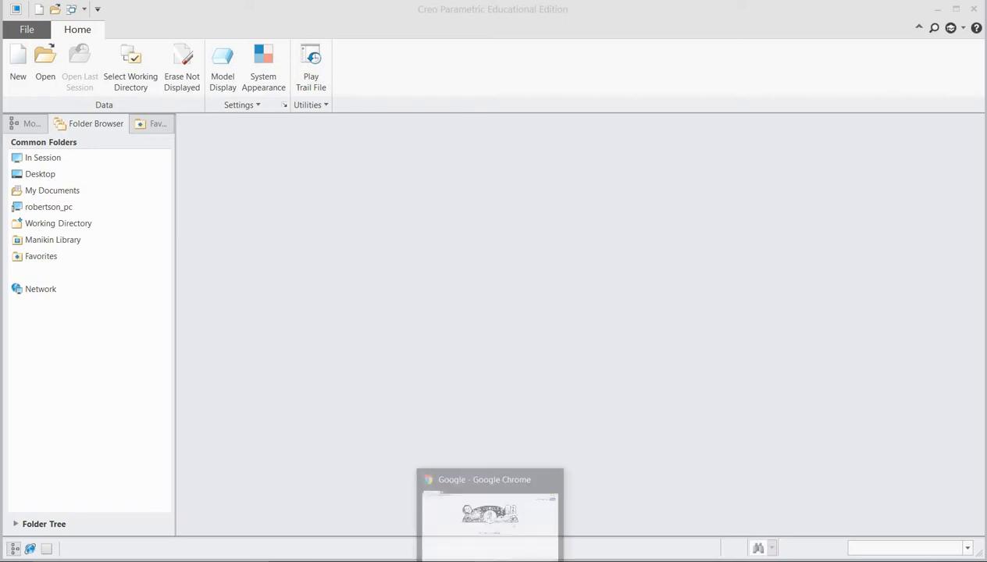
click(490, 506)
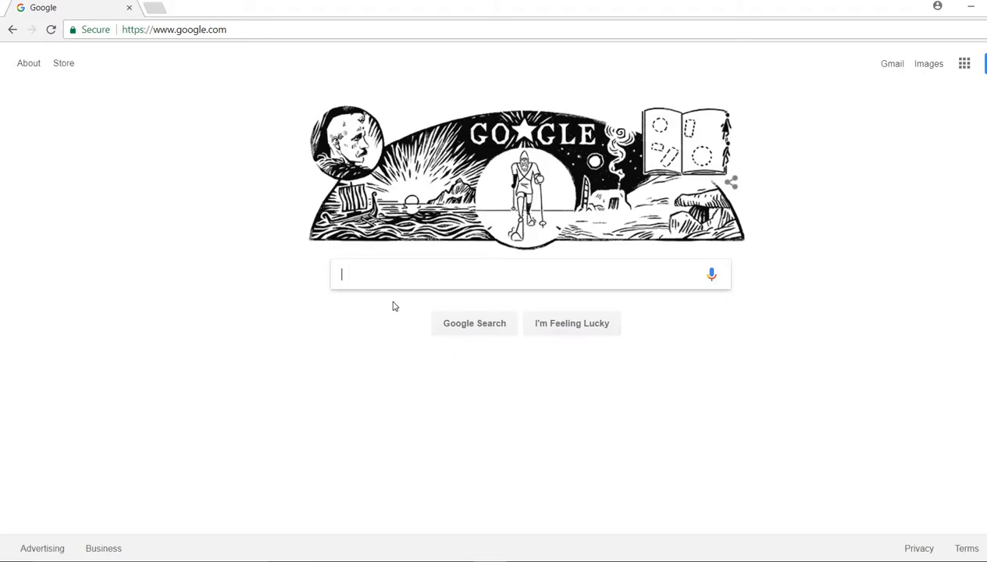
click(287, 27)
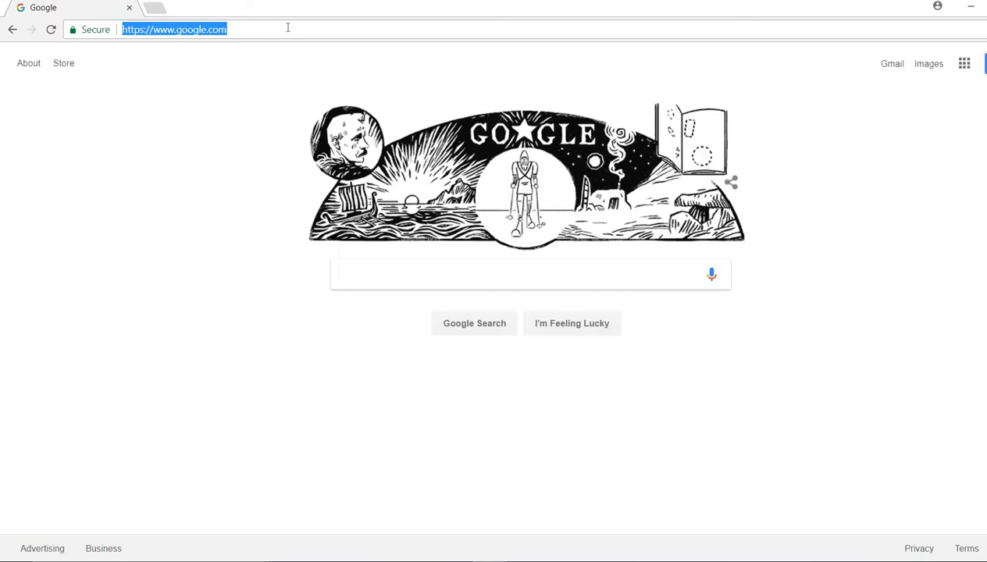
text(www.vexpro)
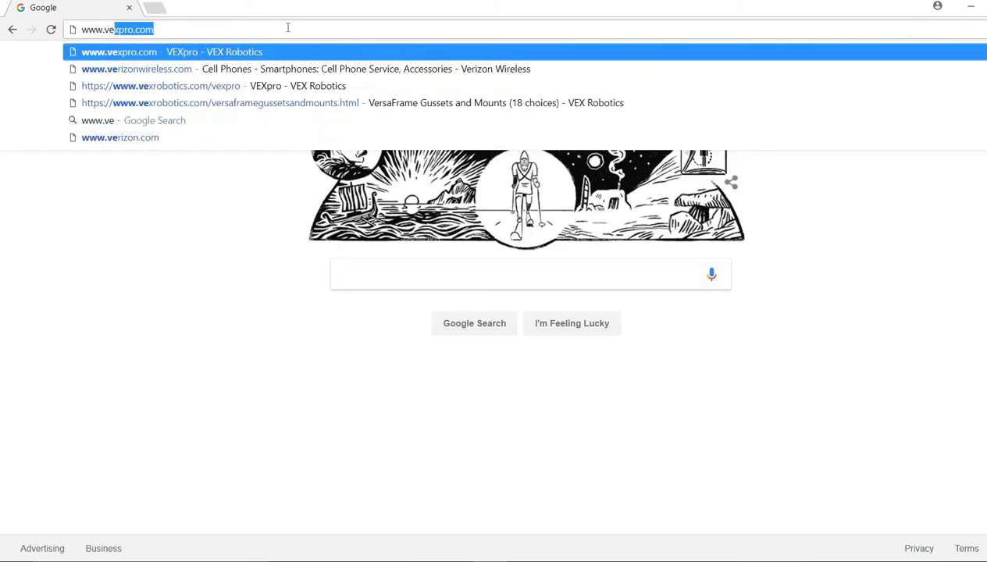
key(Return)
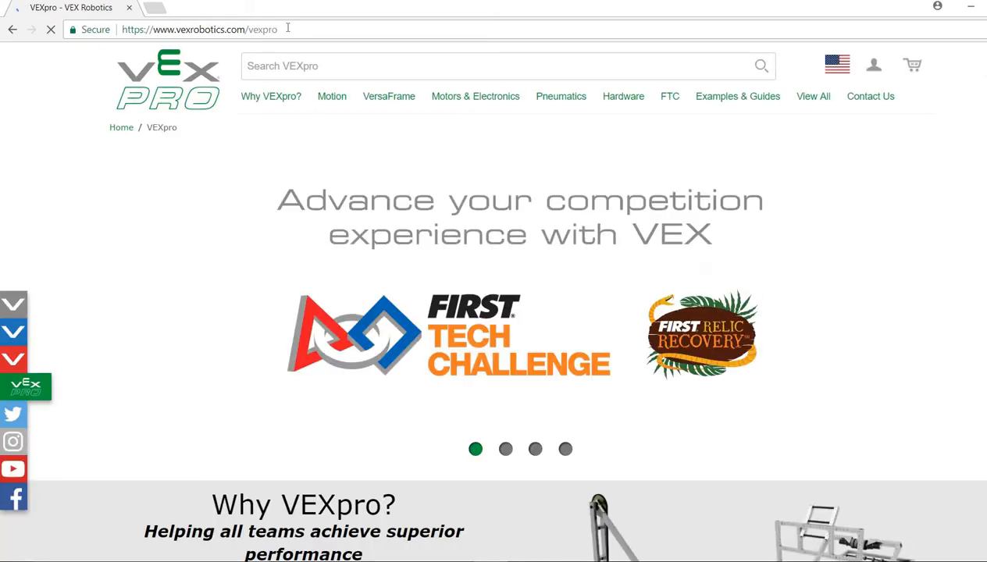
mouse_move(403, 88)
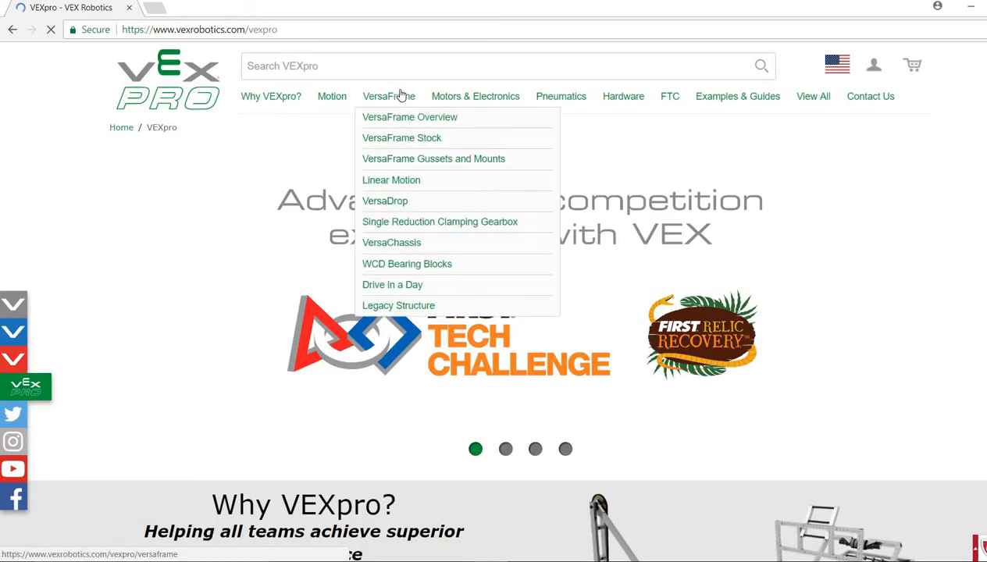
click(403, 161)
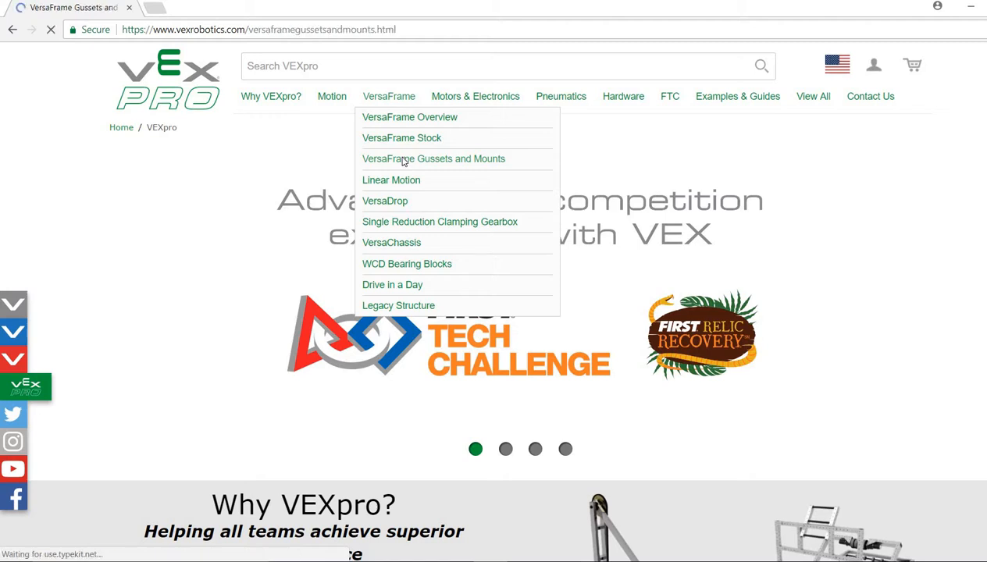
Step: Open the PDF drawing of the 217-3548 VersaFrame 90 Degree Gusset and examine its dimensions and title block
scroll(379, 169, down, 2)
scroll(375, 179, down, 12)
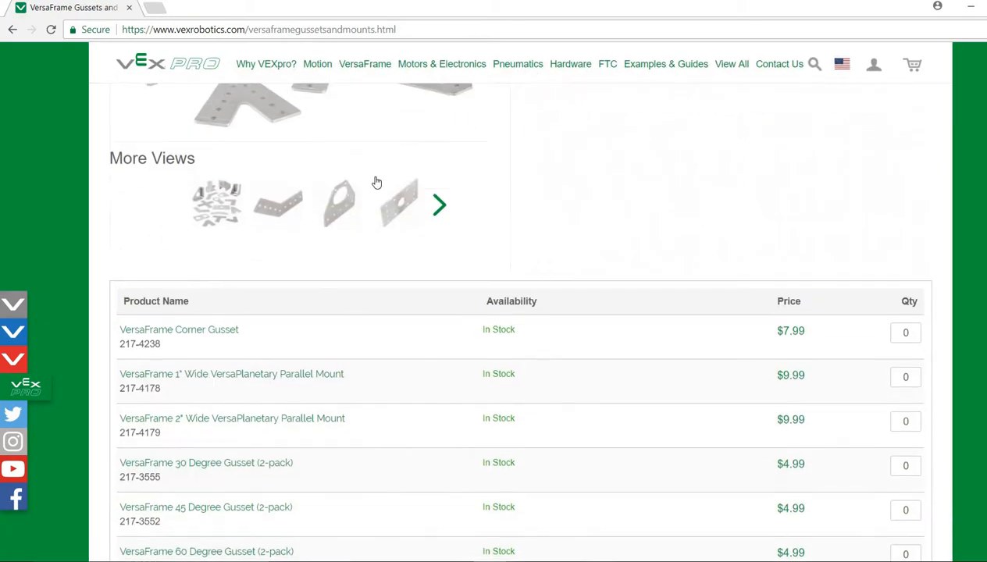
scroll(370, 201, down, 3)
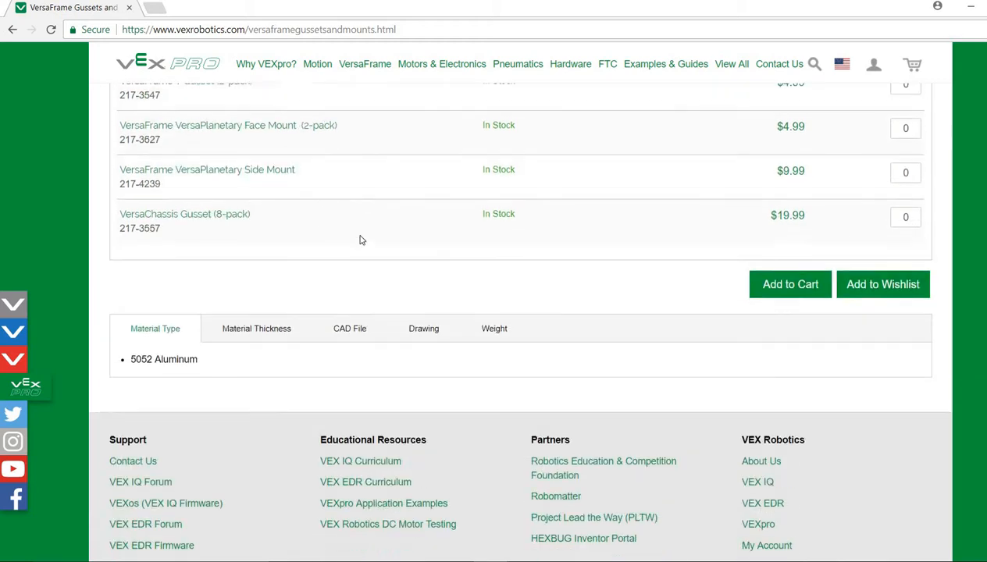
click(426, 301)
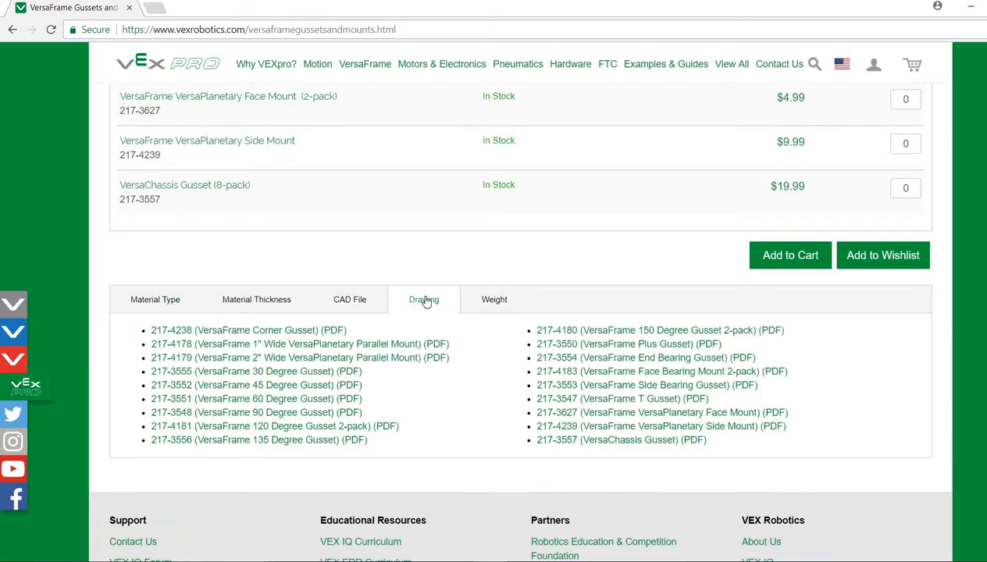
click(290, 417)
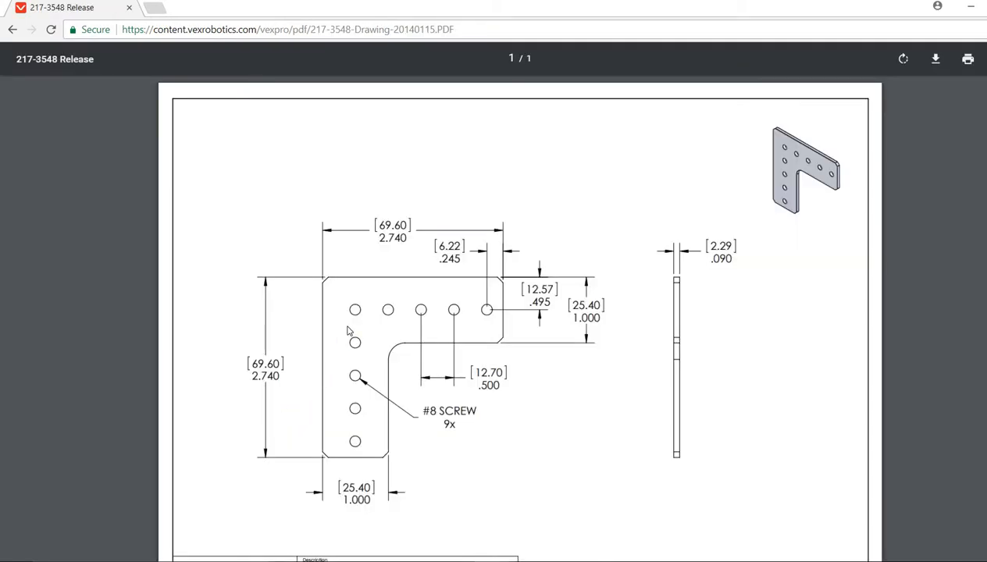
scroll(348, 331, down, 2)
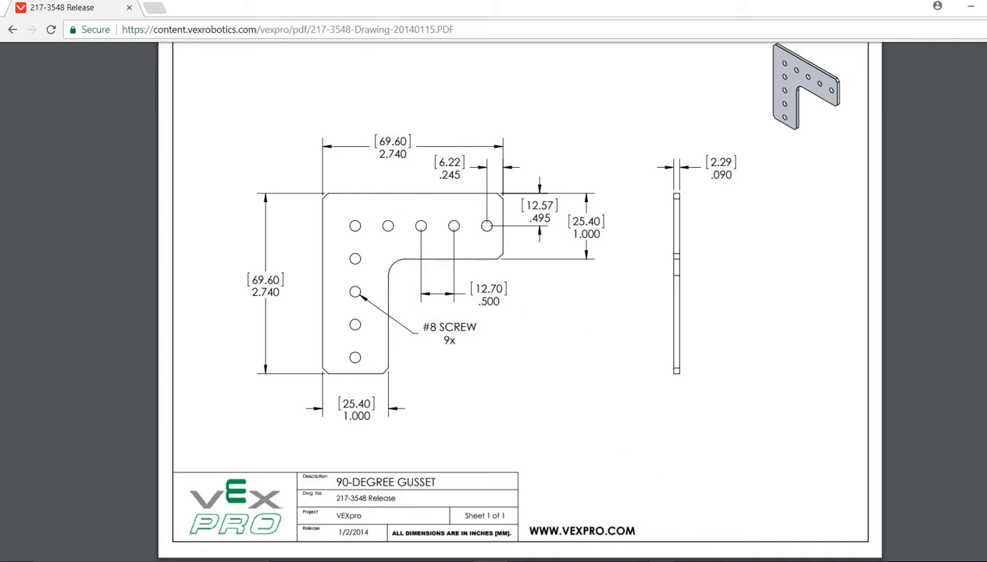
Step: Switch to Creo Parametric and create a new solid part named gusset using the default template
click(638, 534)
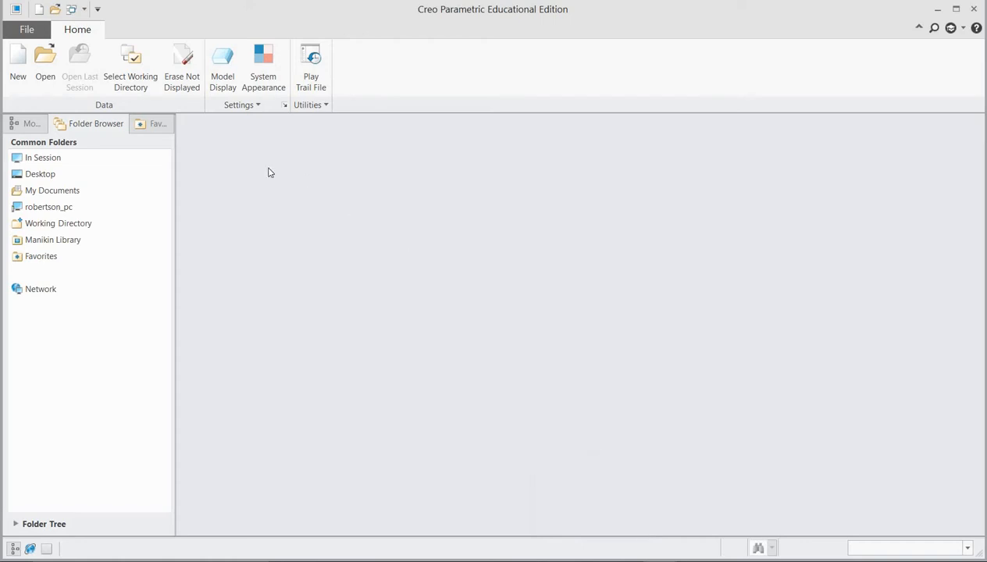
click(20, 59)
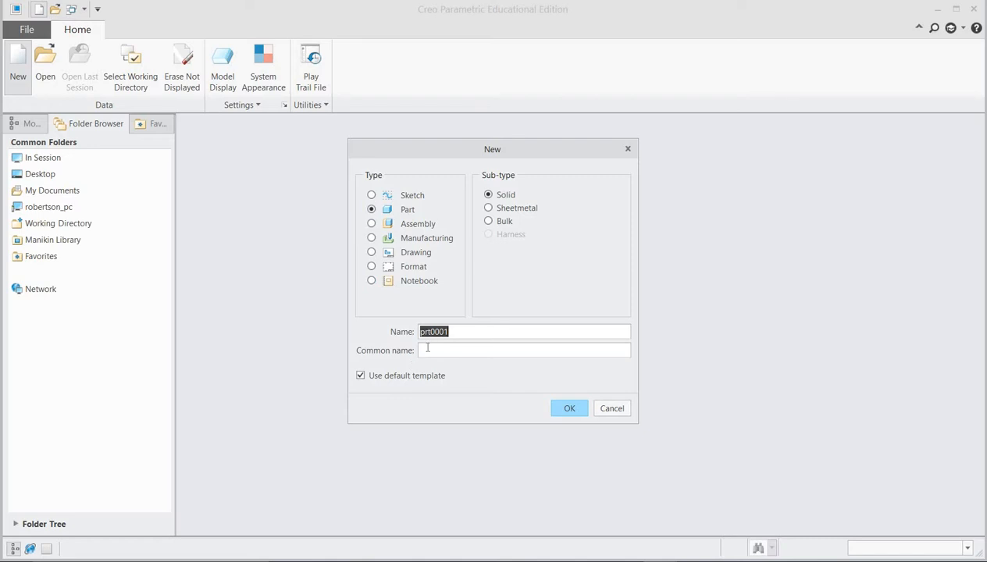
text(gusset)
click(573, 408)
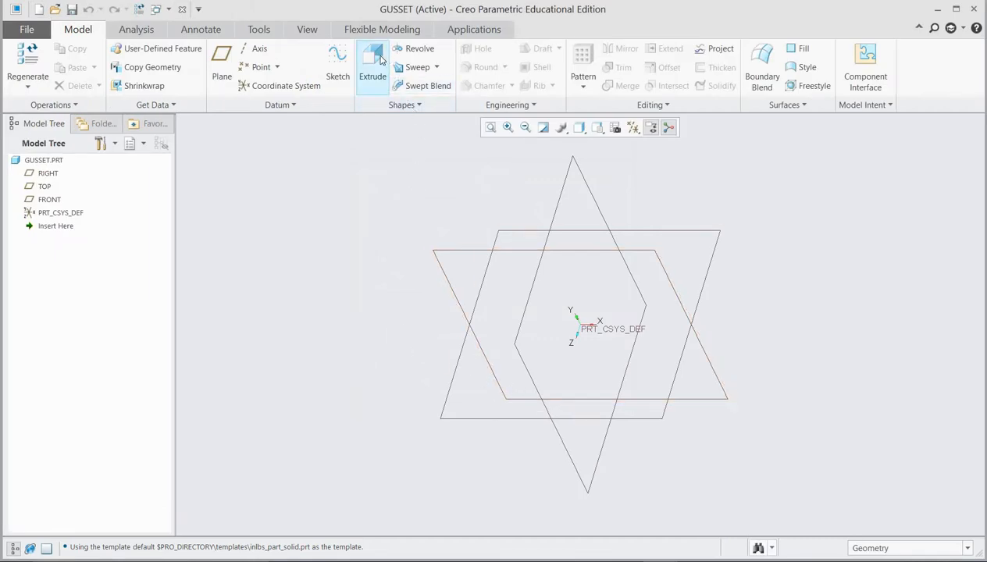
Step: Start an Extrude with a sketch on the FRONT plane, oriented parallel to the screen
click(373, 57)
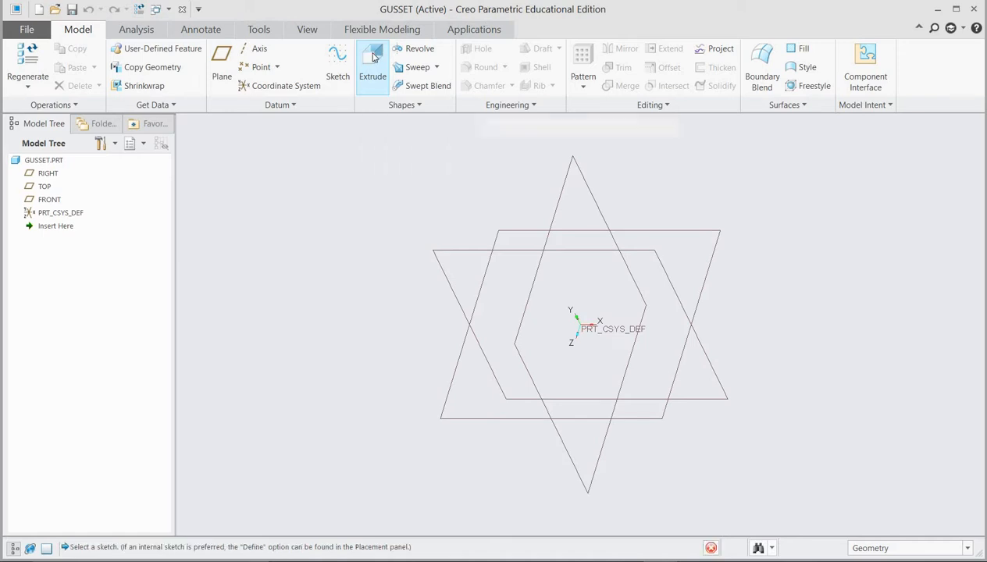
click(456, 251)
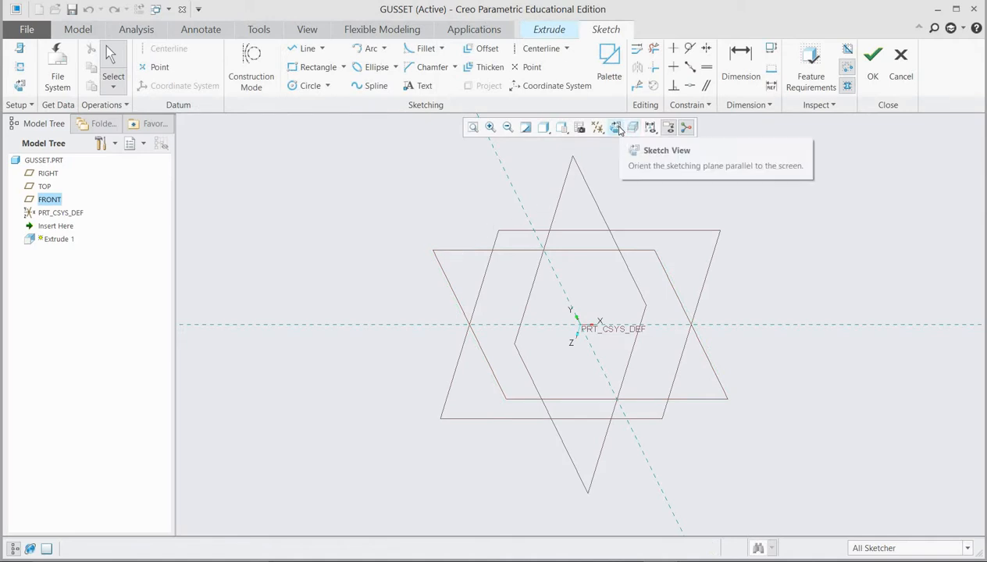
click(615, 128)
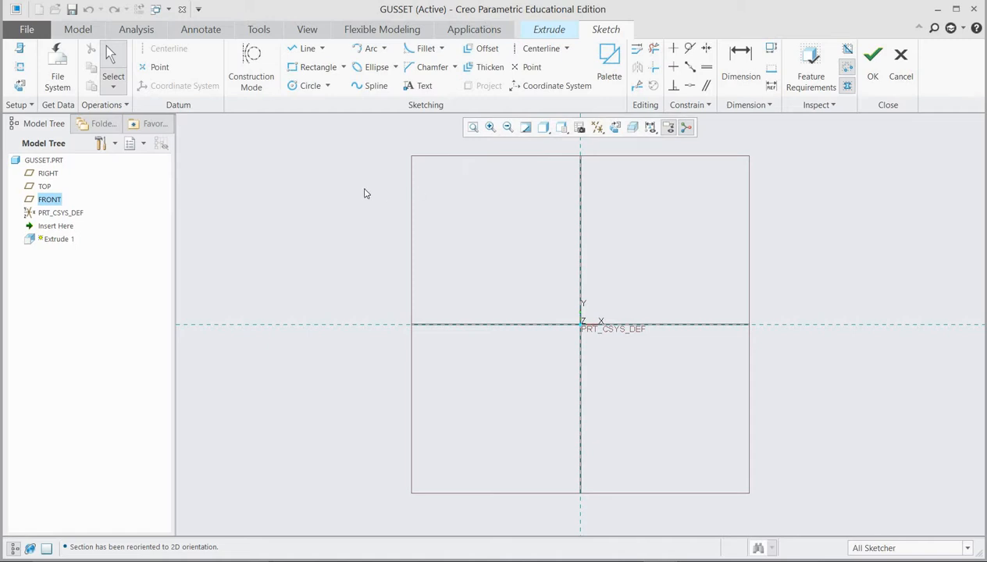
Step: Sketch a horizontal line about 150 long, starting at the origin and running along the horizontal reference
click(306, 49)
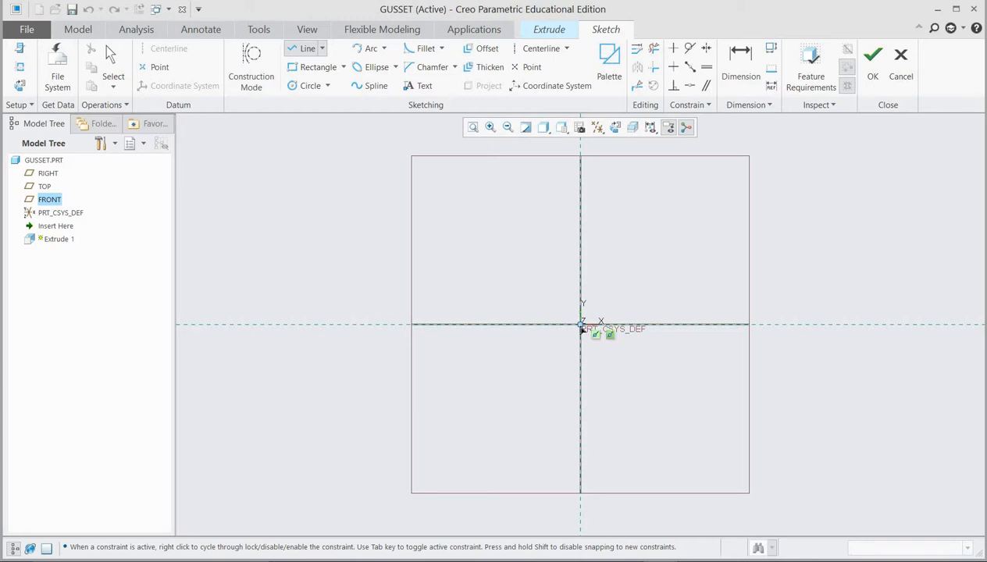
click(581, 325)
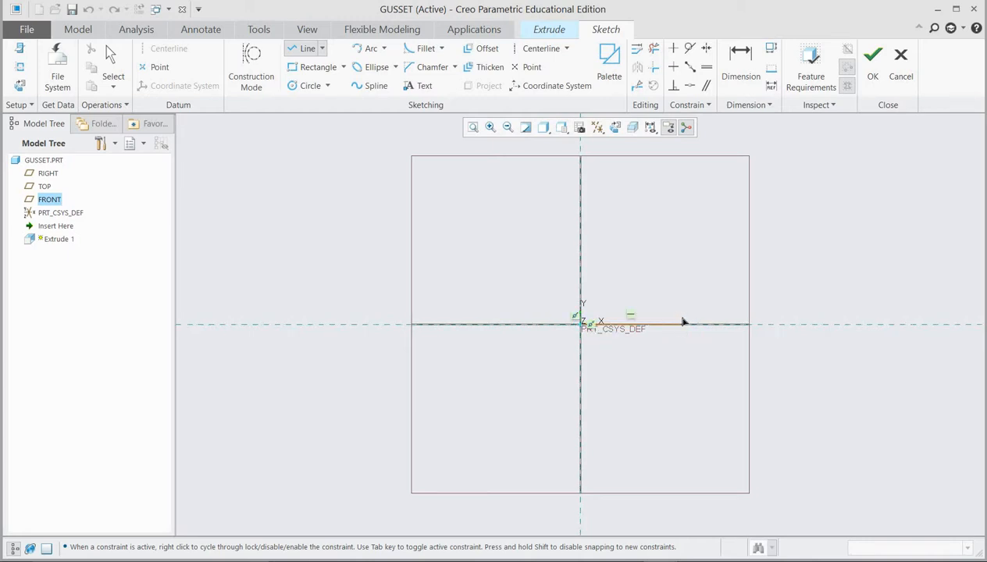
click(682, 323)
middle_click(700, 263)
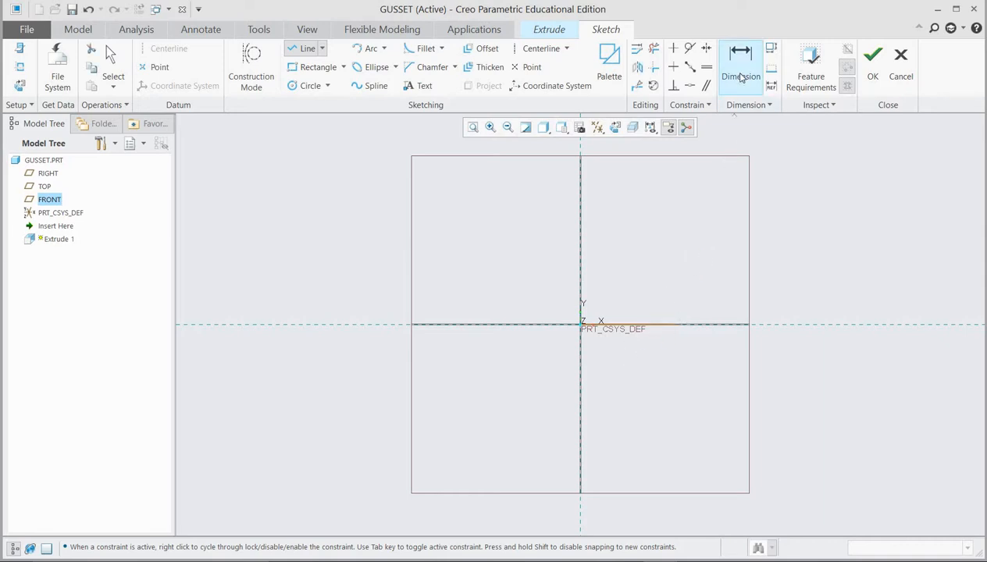
Step: Dimension the horizontal base line's length and set it to 2.740
click(740, 77)
click(653, 323)
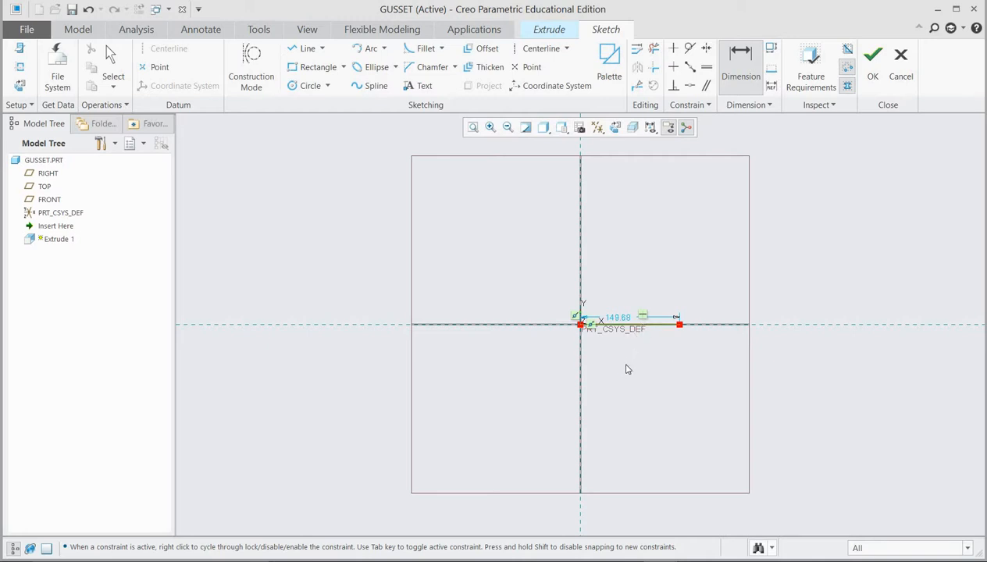
middle_click(627, 366)
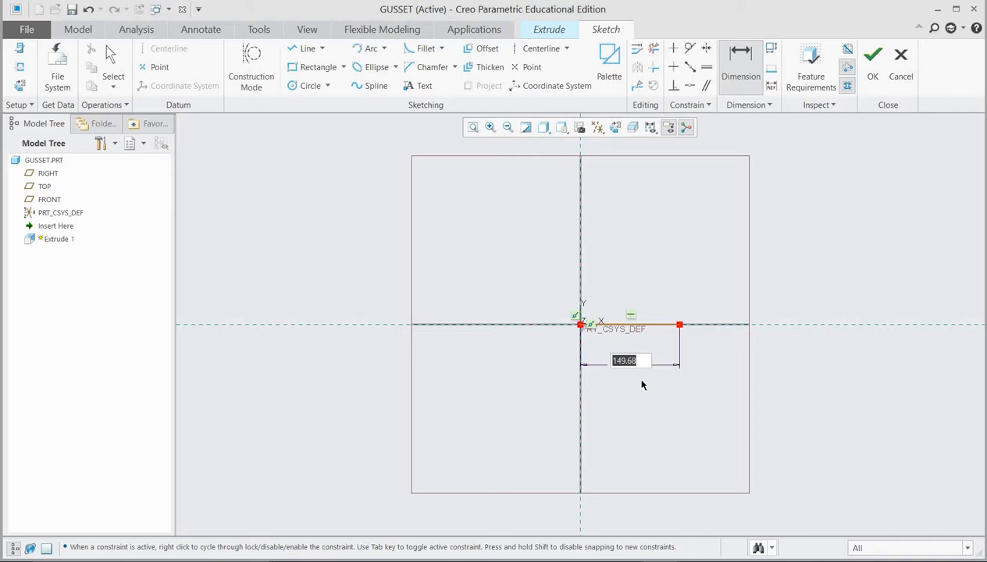
text(2.740)
key(Return)
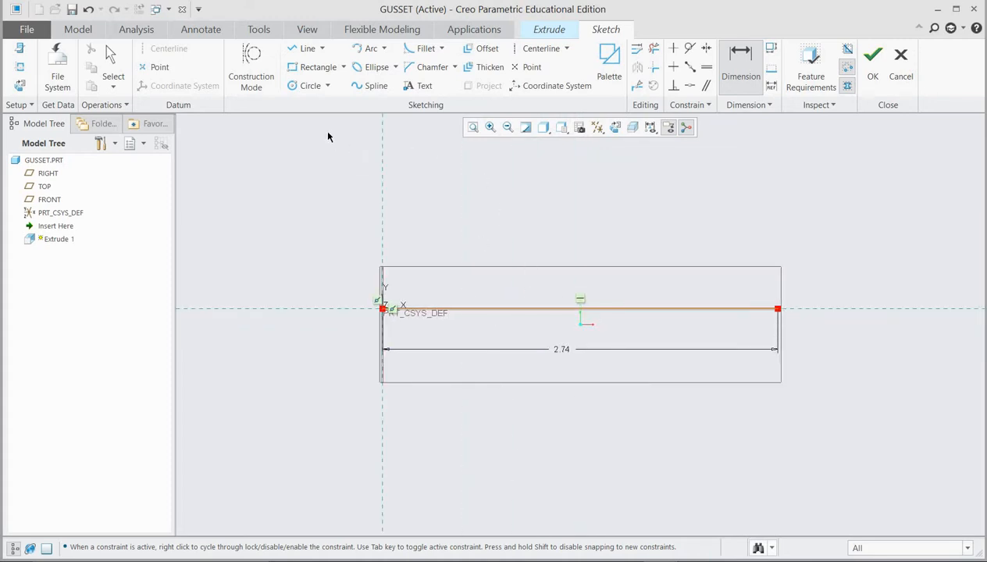
Step: Complete the L-shaped profile with lines above the base: left edge about 1.93, top edge about 0.85, inner vertical about 1.08, closing at the base's free end
click(303, 49)
scroll(381, 445, up, 4)
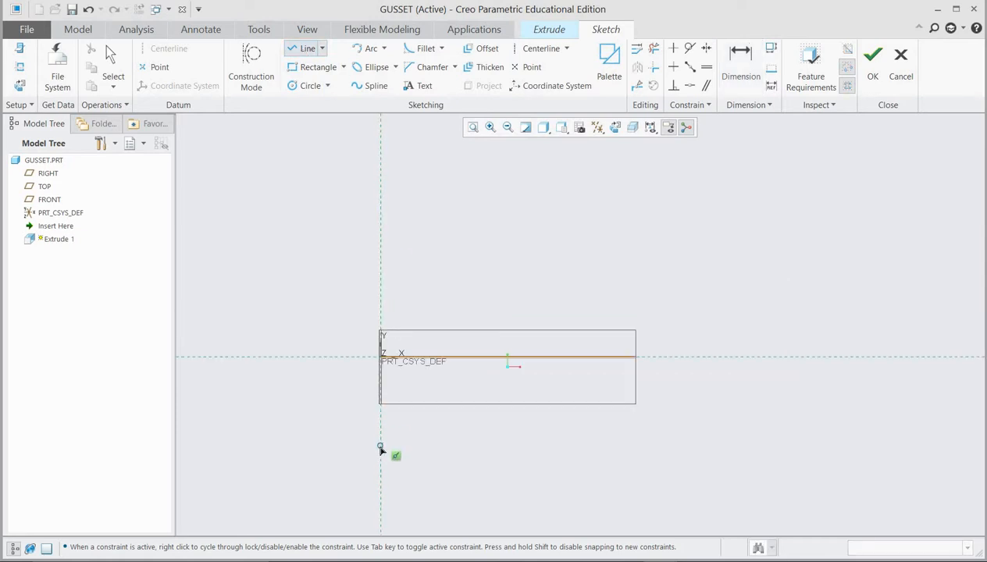
click(381, 233)
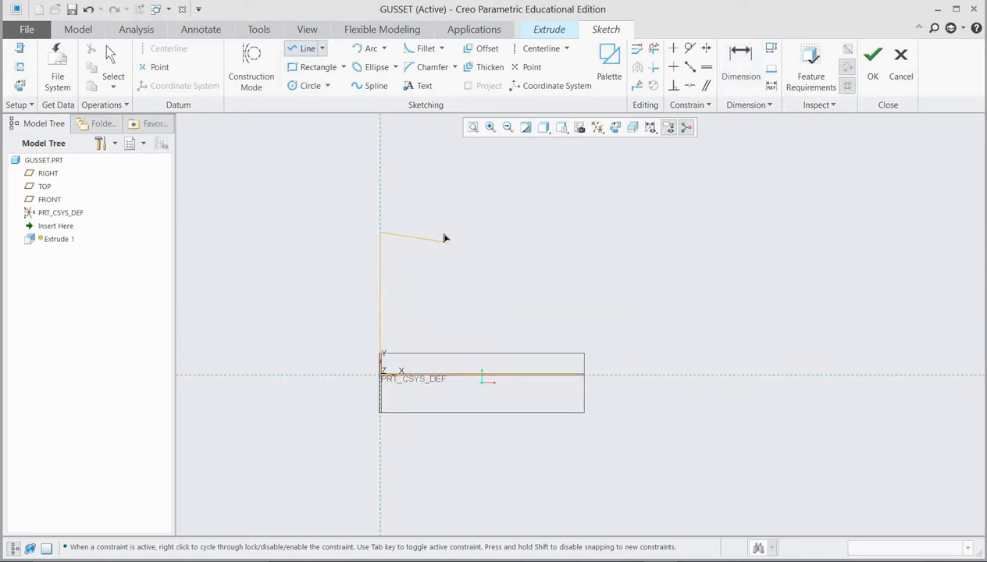
click(443, 233)
click(444, 311)
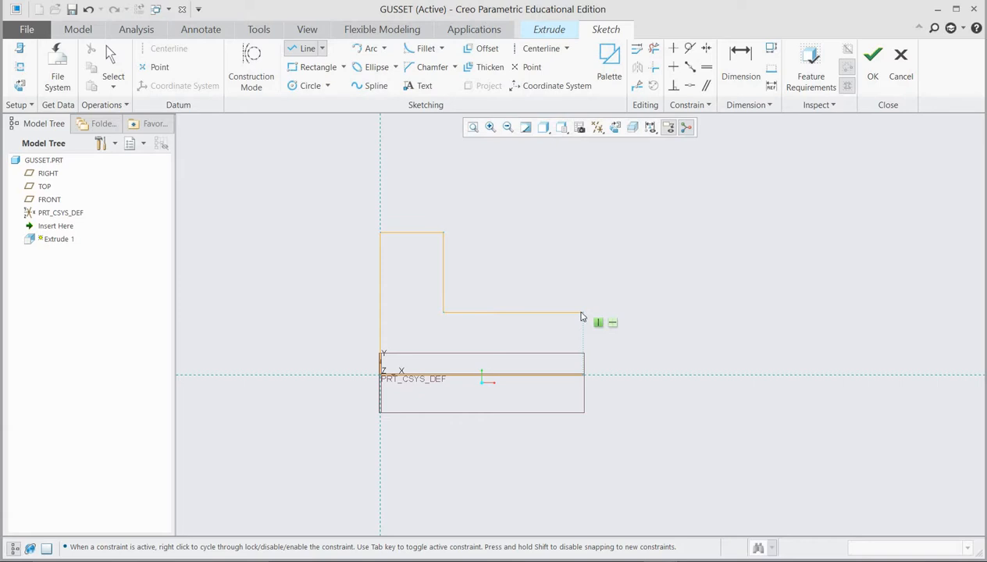
click(583, 313)
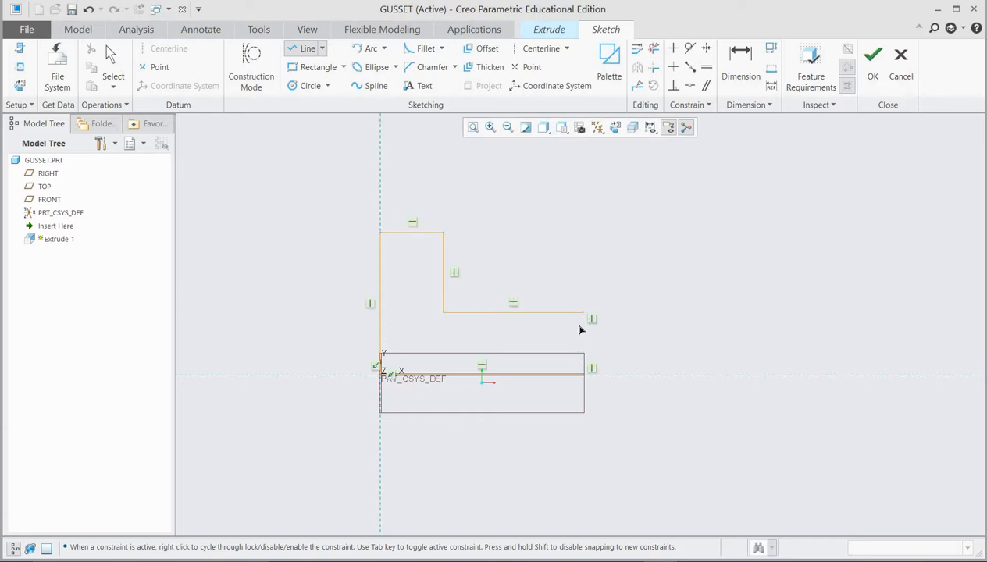
click(584, 376)
middle_click(678, 318)
Step: Constrain the long left vertical edge and the base line of the L profile to equal lengths
scroll(492, 383, up, 3)
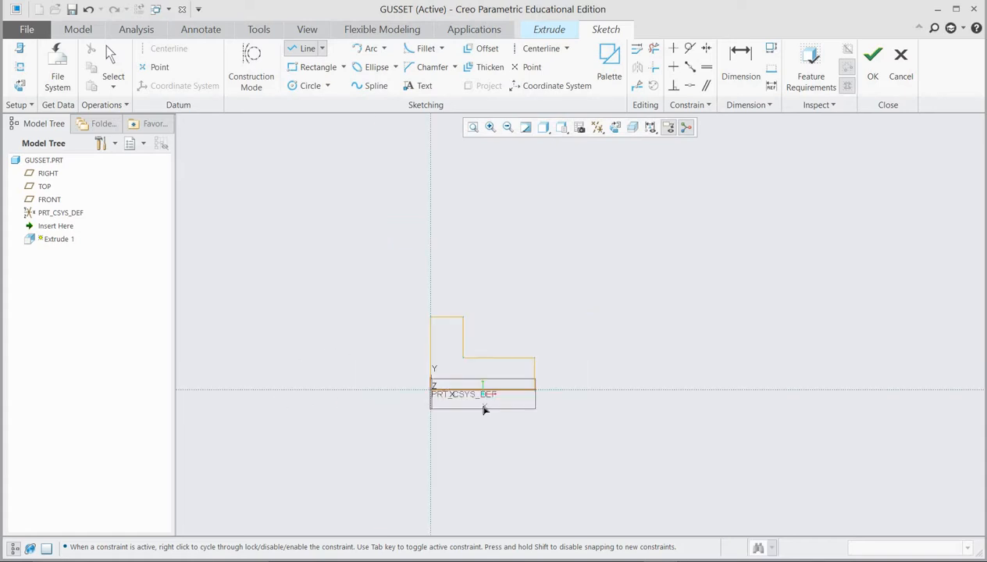
scroll(480, 394, down, 5)
scroll(476, 375, down, 2)
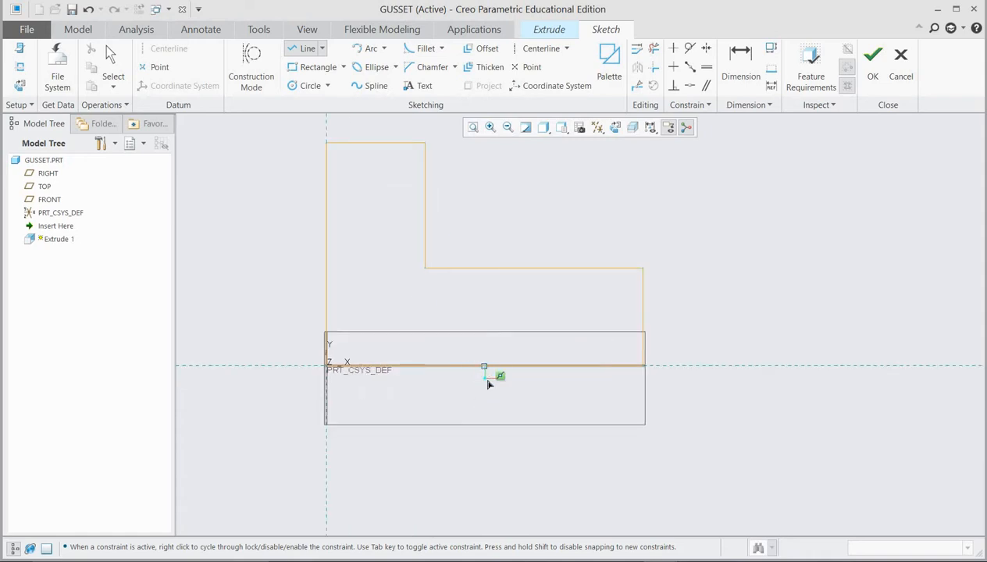
scroll(484, 422, up, 1)
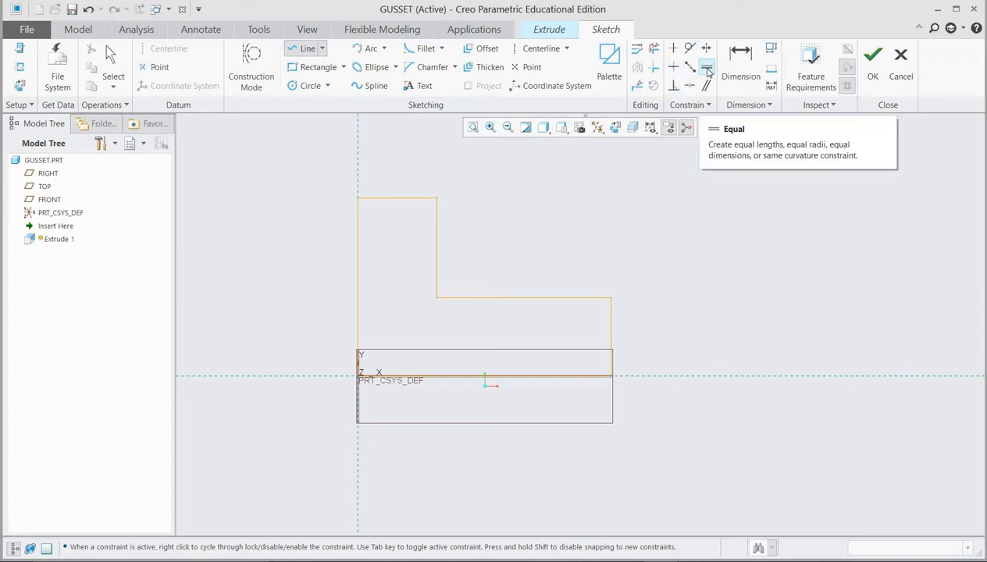
click(706, 69)
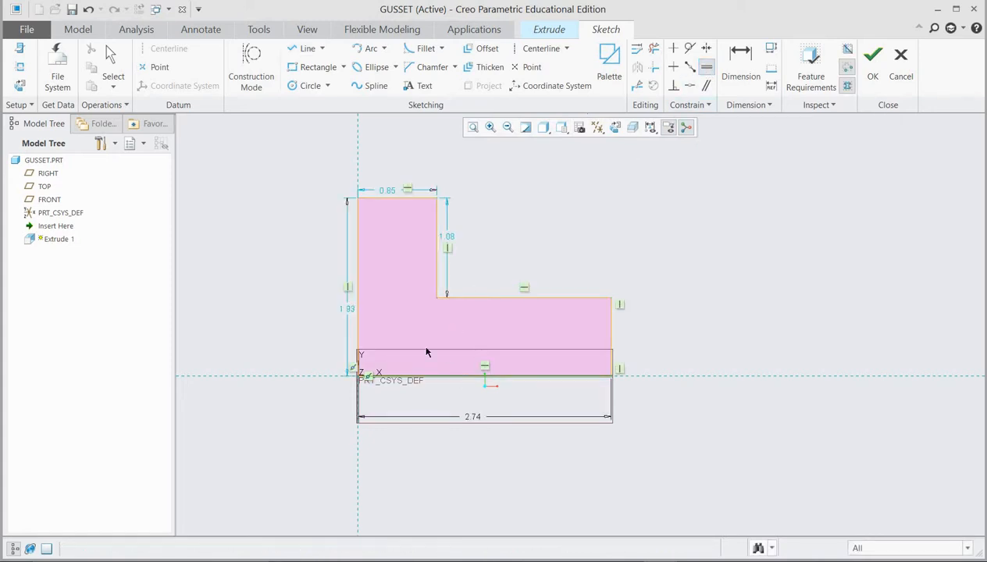
click(356, 304)
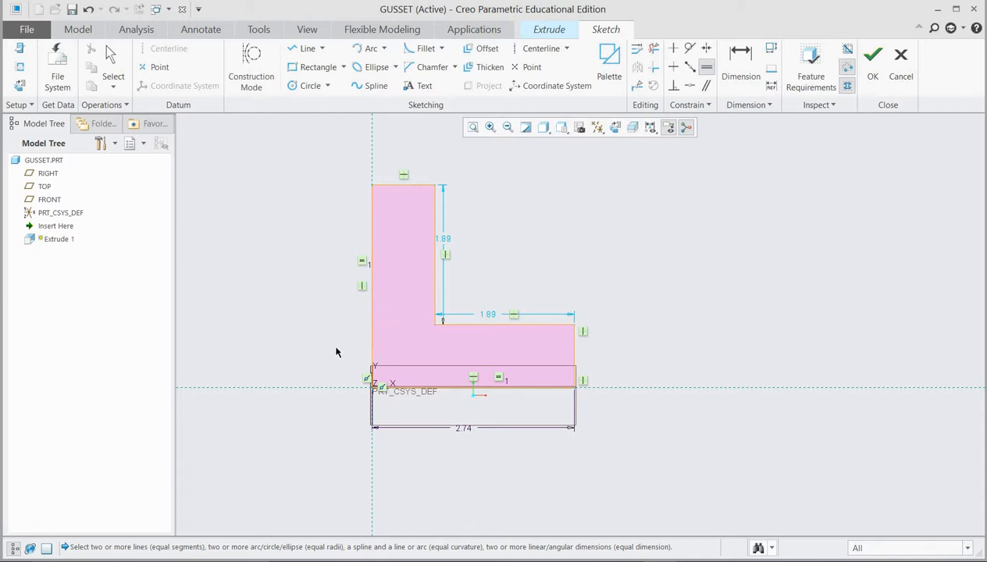
Step: Try to constrain the short top edge equal in length to the base line, and undo that constraint
click(409, 185)
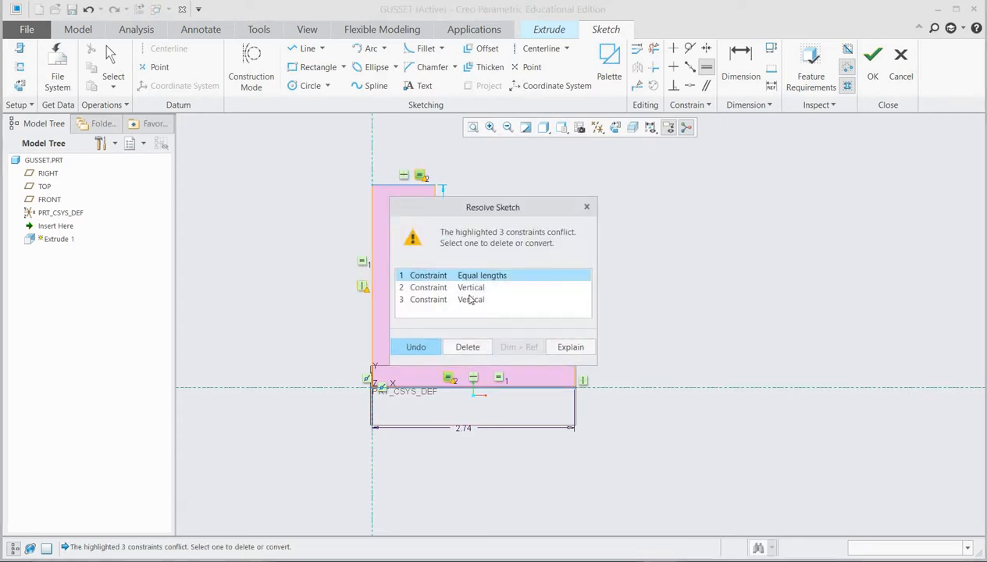
click(414, 348)
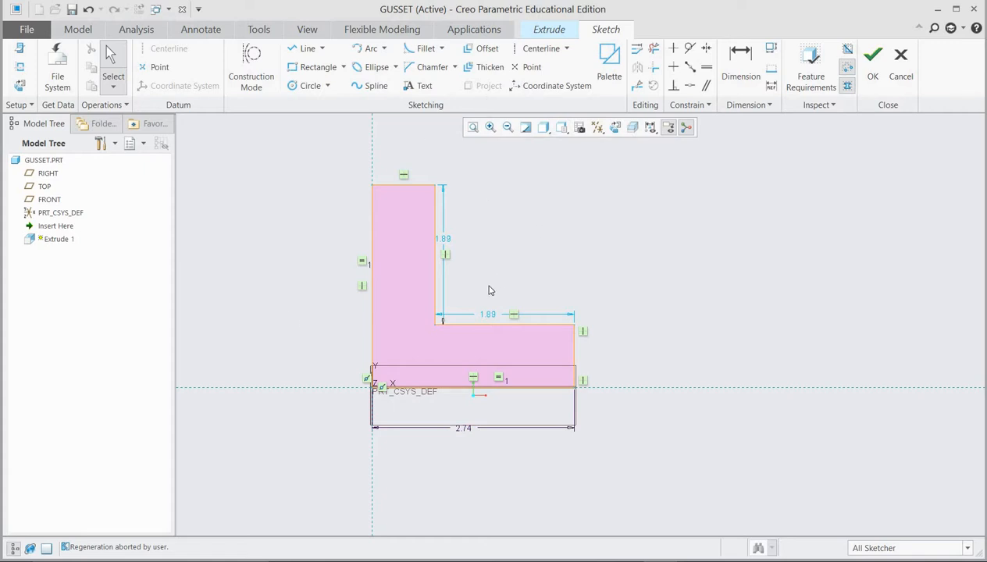
Step: Constrain the L profile's short top edge and its short vertical end edge to equal lengths
click(707, 67)
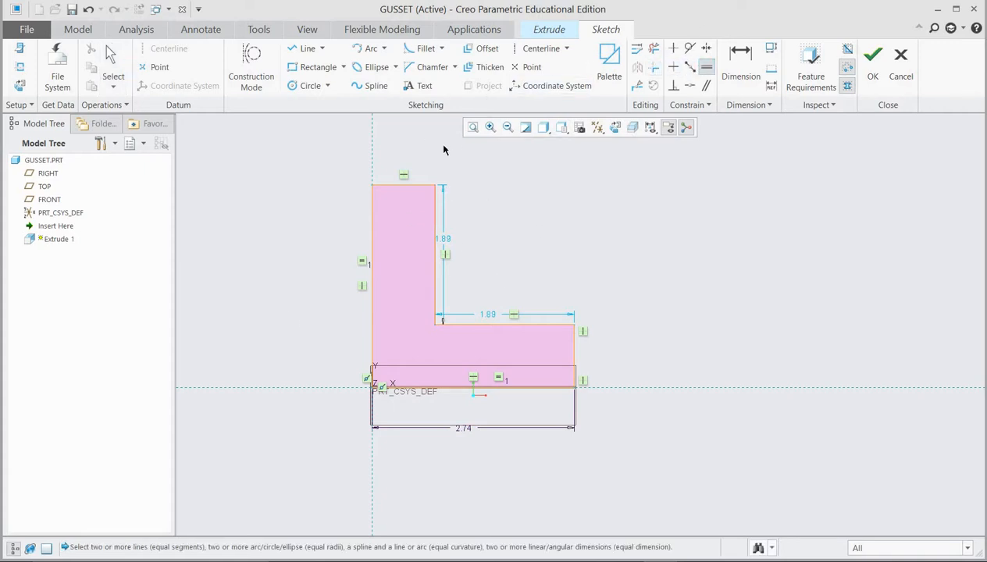
click(420, 187)
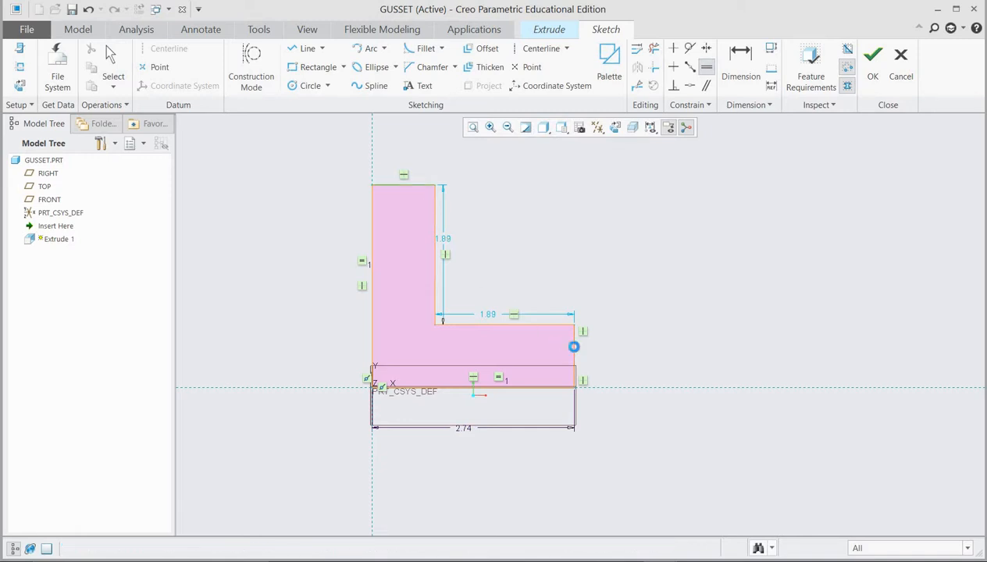
click(575, 352)
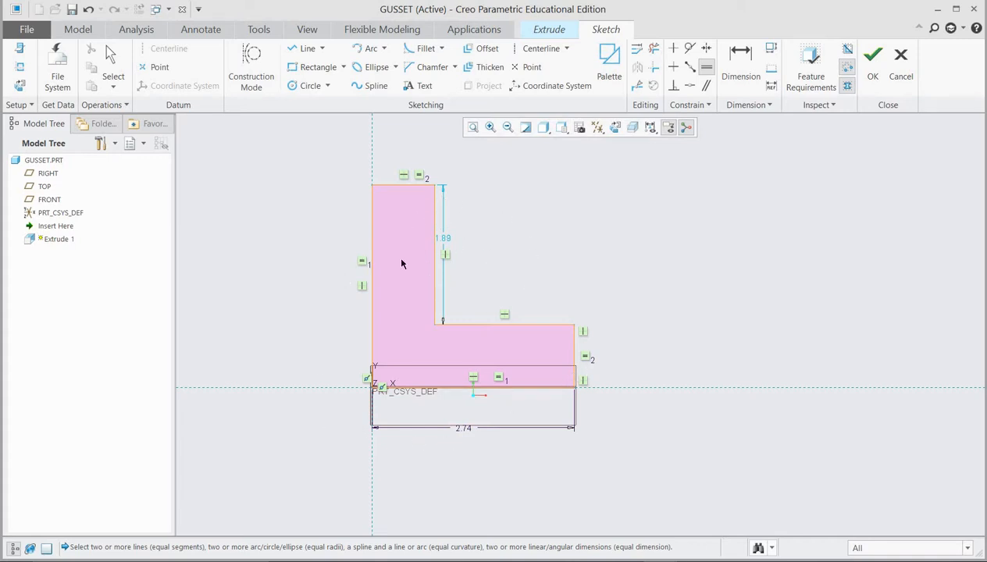
click(447, 243)
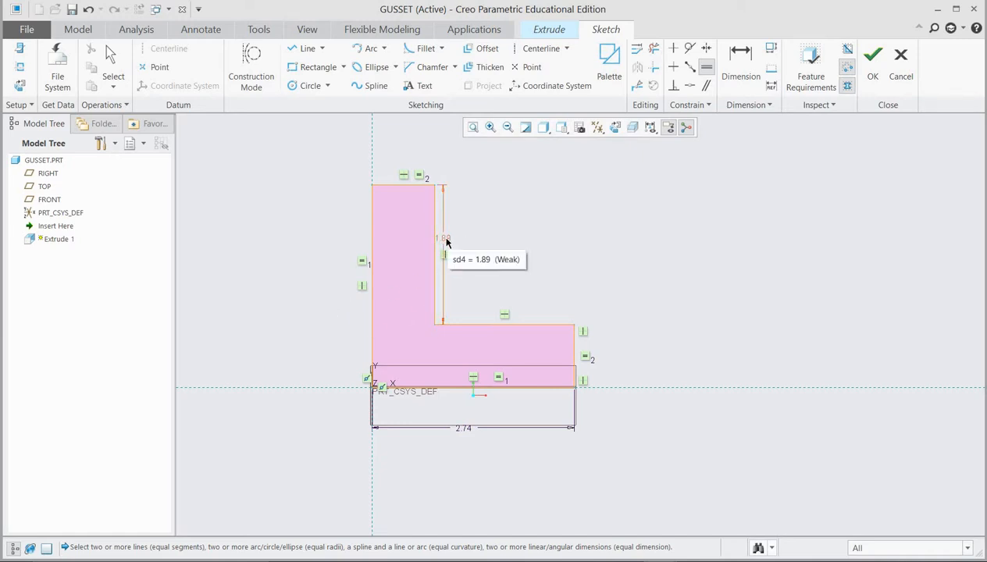
Step: Dimension the short vertical end edge of the base leg and set its length to 1
click(742, 60)
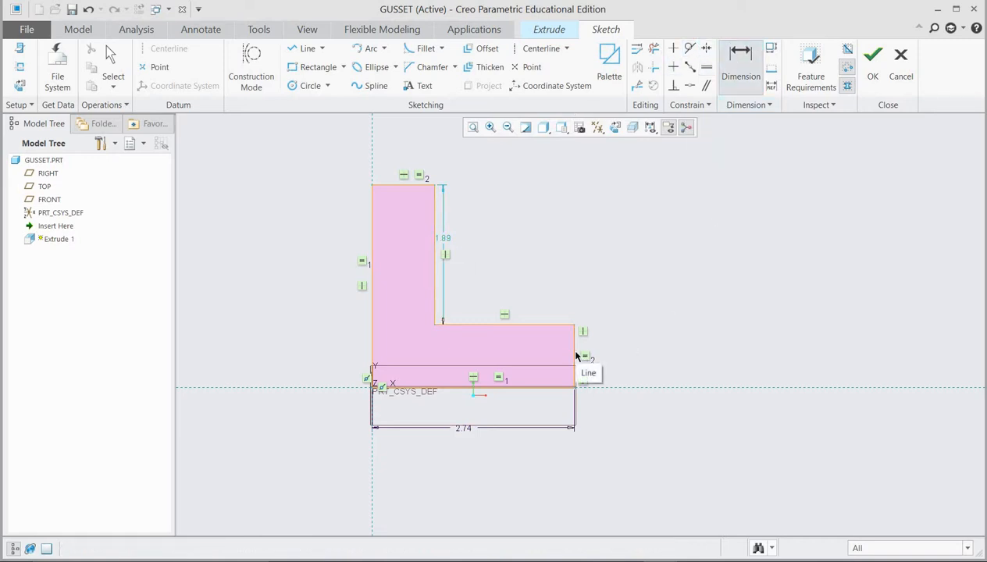
click(575, 353)
middle_click(676, 360)
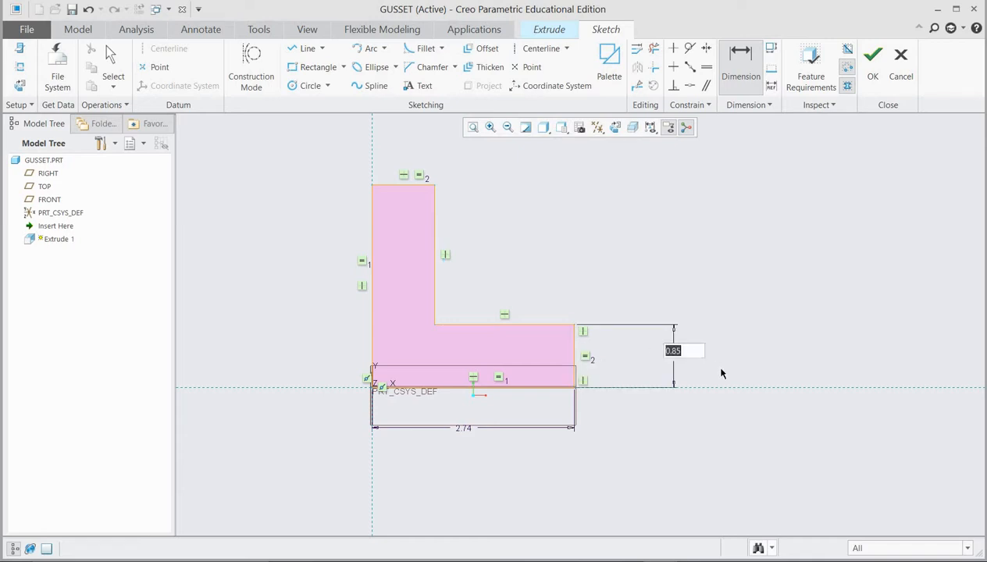
text(1)
key(Return)
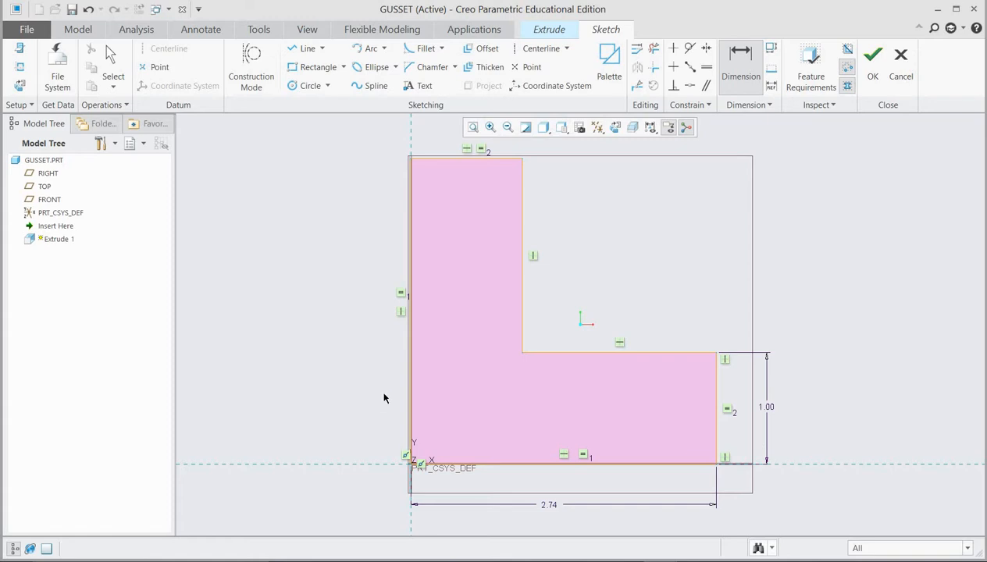
scroll(384, 397, down, 1)
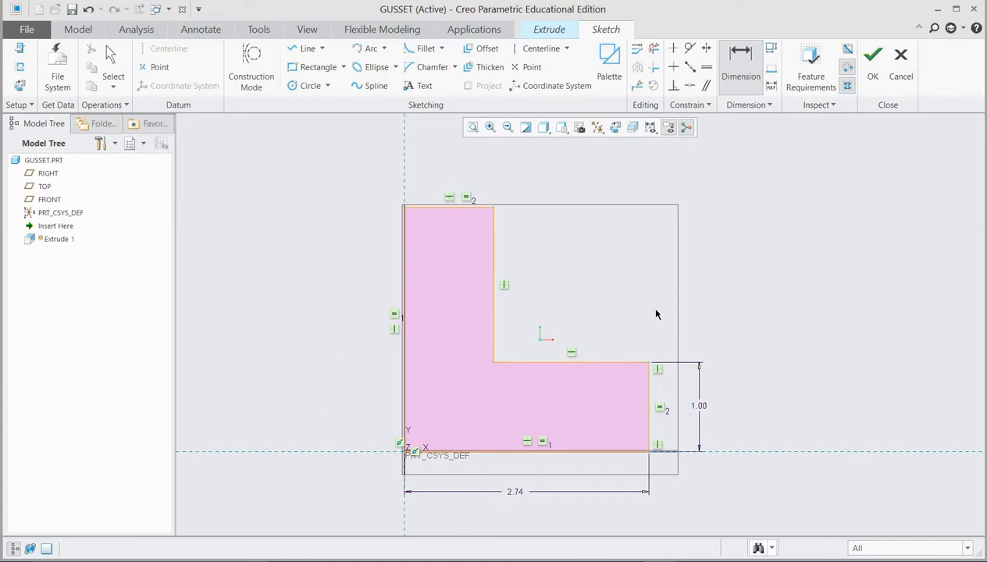
Step: Try to dimension the length of the L profile's inner vertical edge, and undo that dimension
click(493, 323)
middle_click(589, 280)
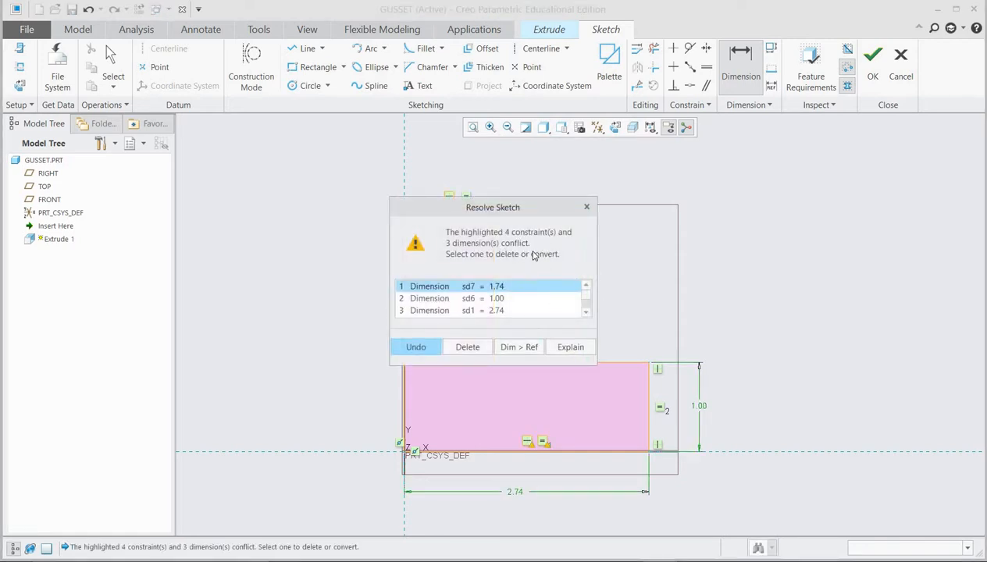
click(416, 349)
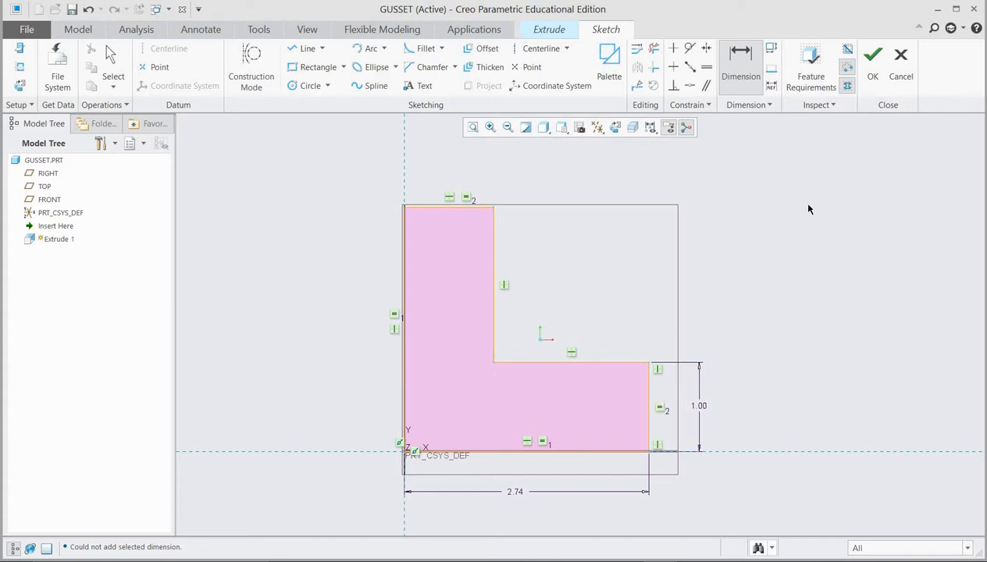
Step: Finish the sketch and extrude the L profile to a depth of .090
click(874, 64)
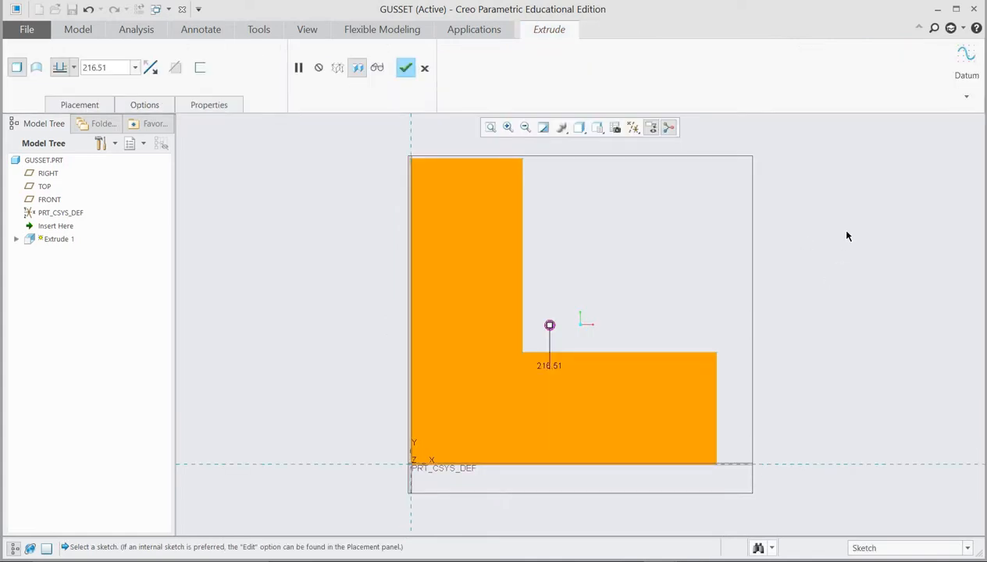
middle_drag(846, 234, 838, 240)
scroll(837, 238, down, 4)
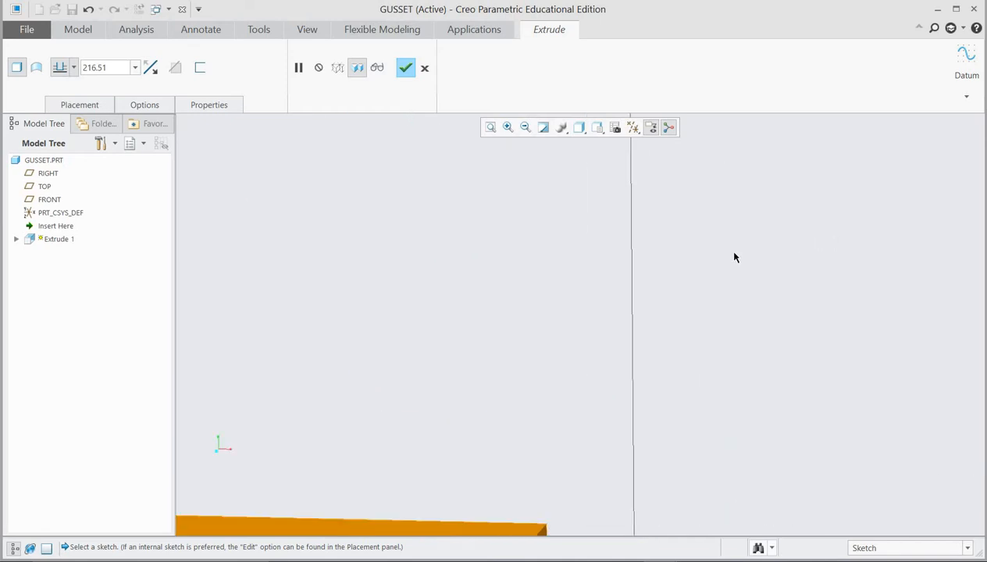
scroll(734, 257, up, 8)
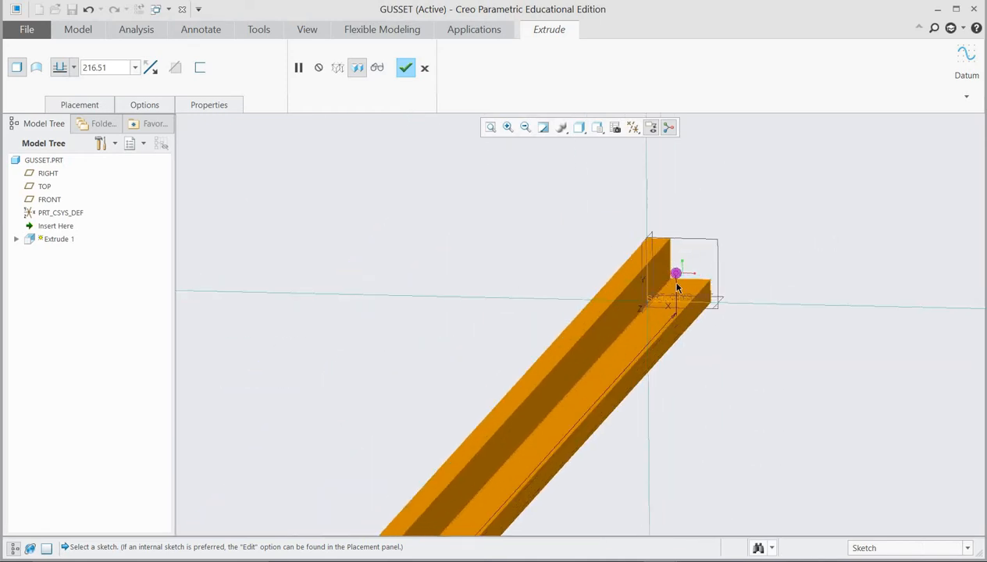
double_click(109, 67)
key(BackSpace)
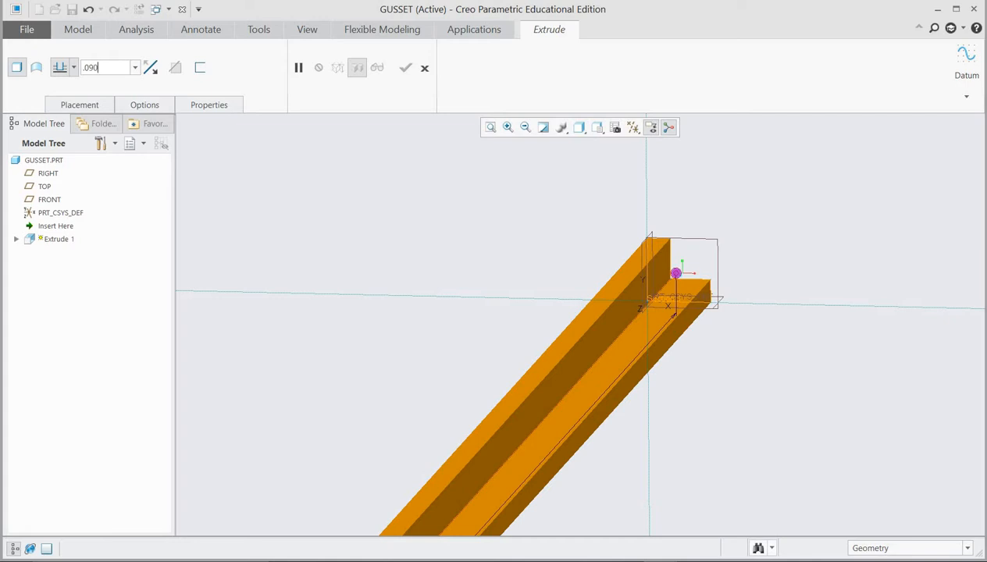
text(.090)
key(Return)
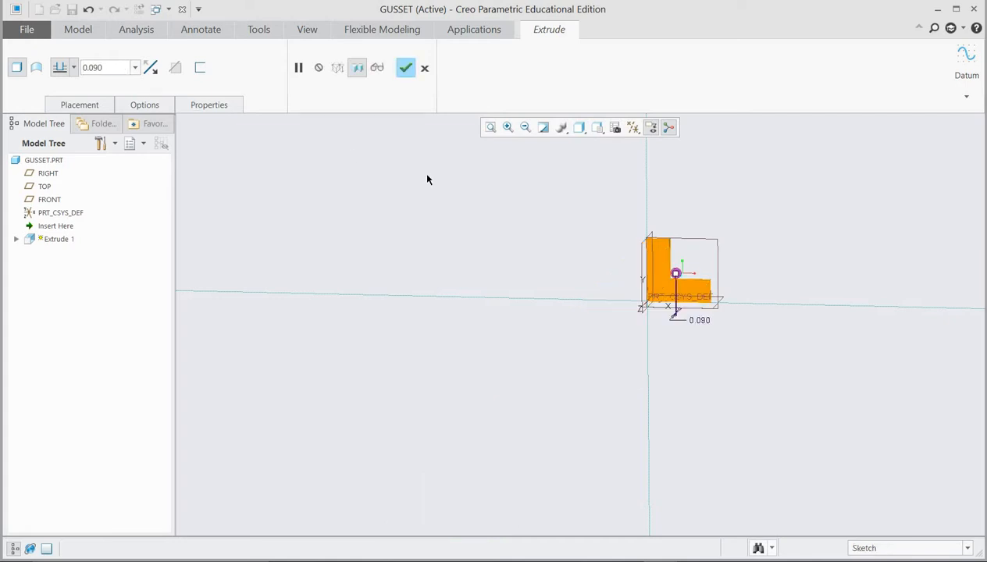
scroll(760, 319, up, 5)
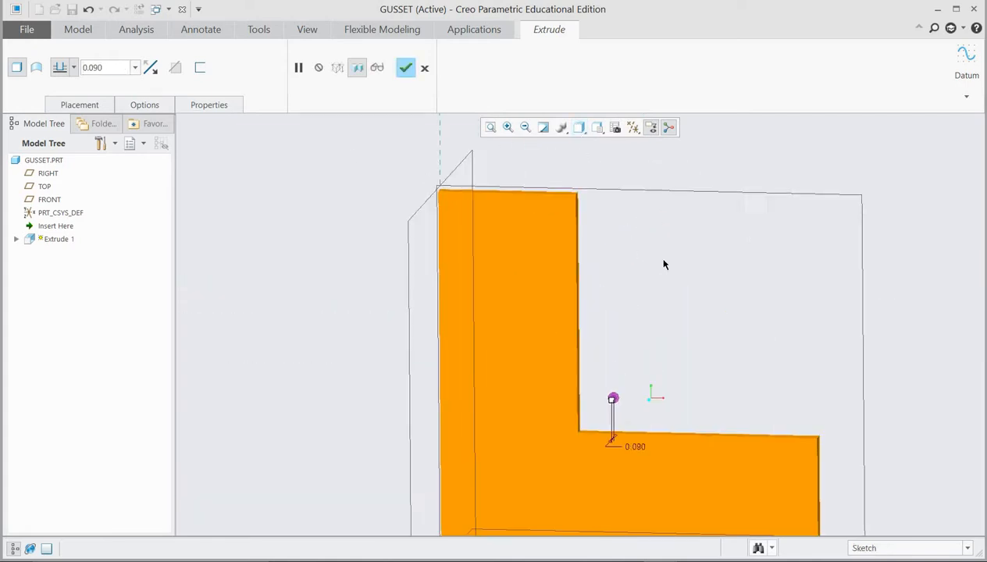
scroll(652, 264, down, 2)
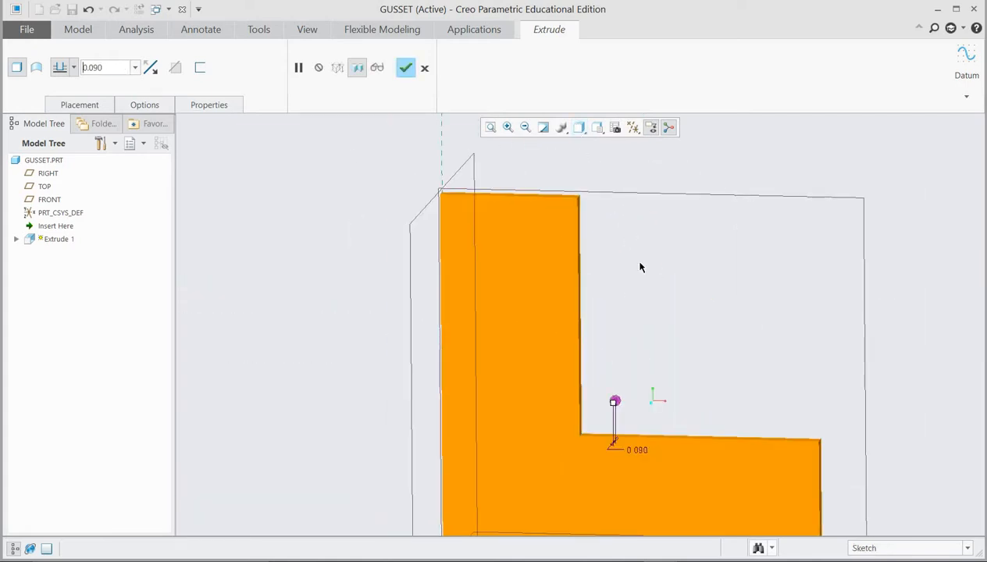
click(404, 69)
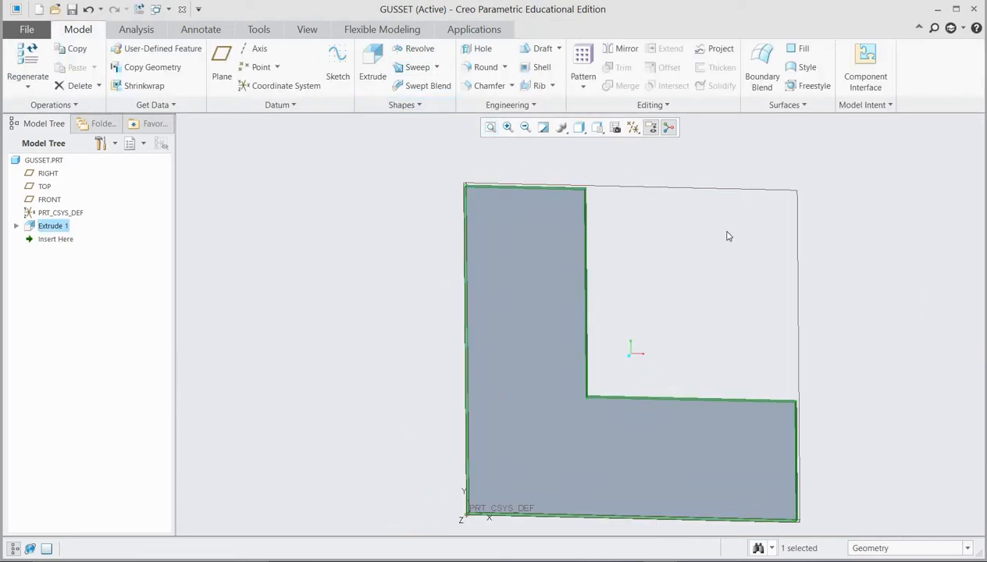
click(859, 213)
Step: Place a simple hole on the front face near the L's corner, with offset references on the long vertical side and the base
middle_drag(710, 294, 723, 306)
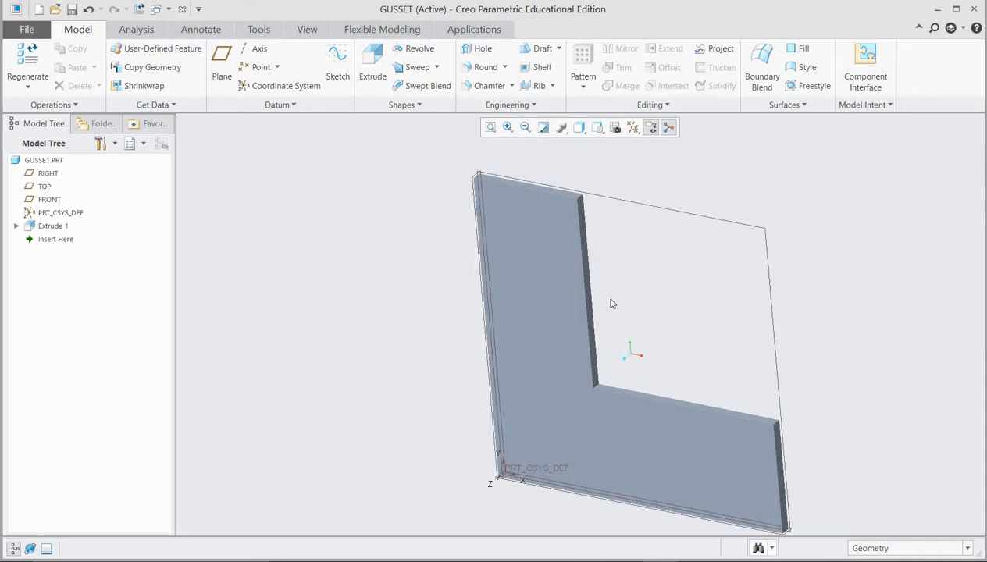
scroll(421, 307, down, 2)
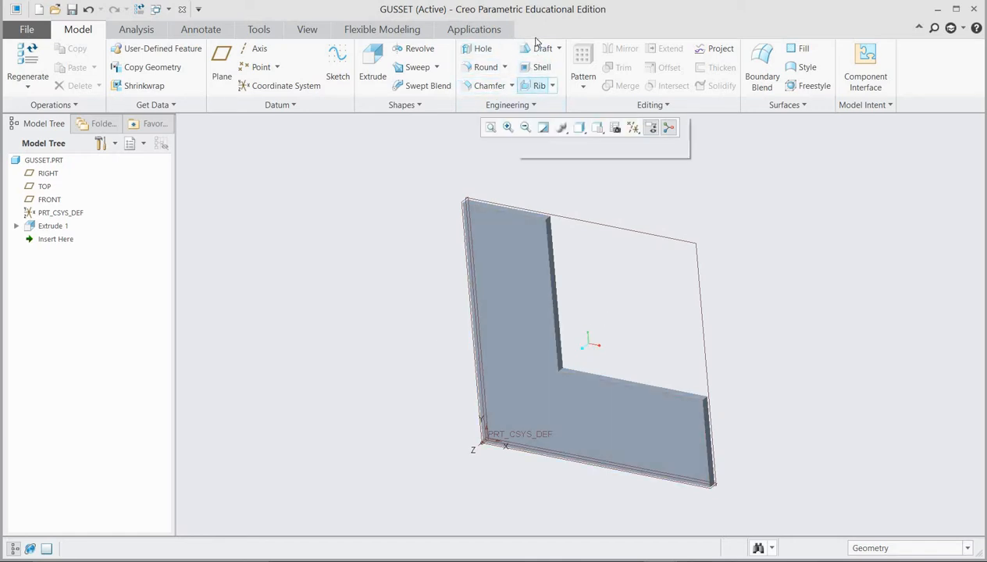
click(481, 52)
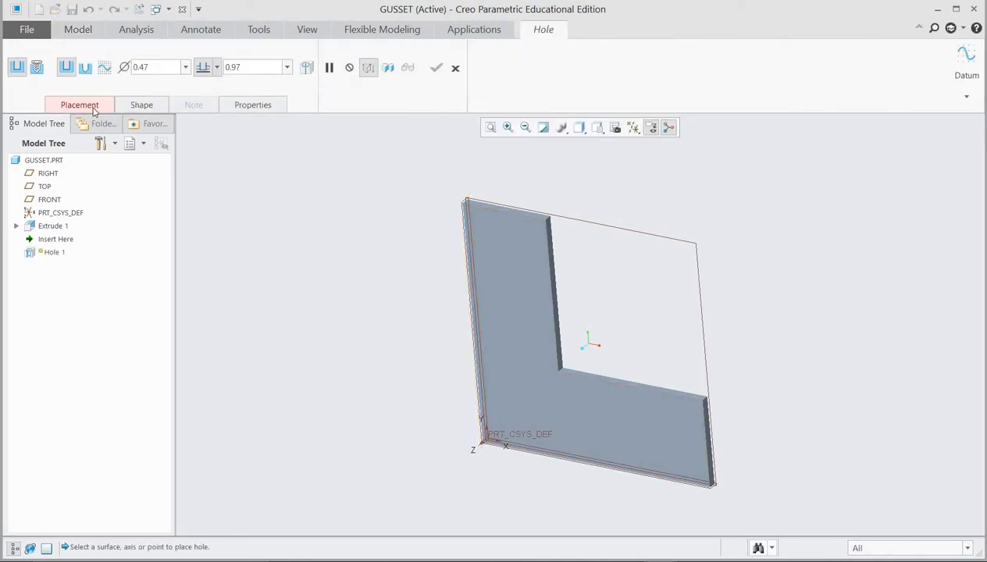
click(525, 415)
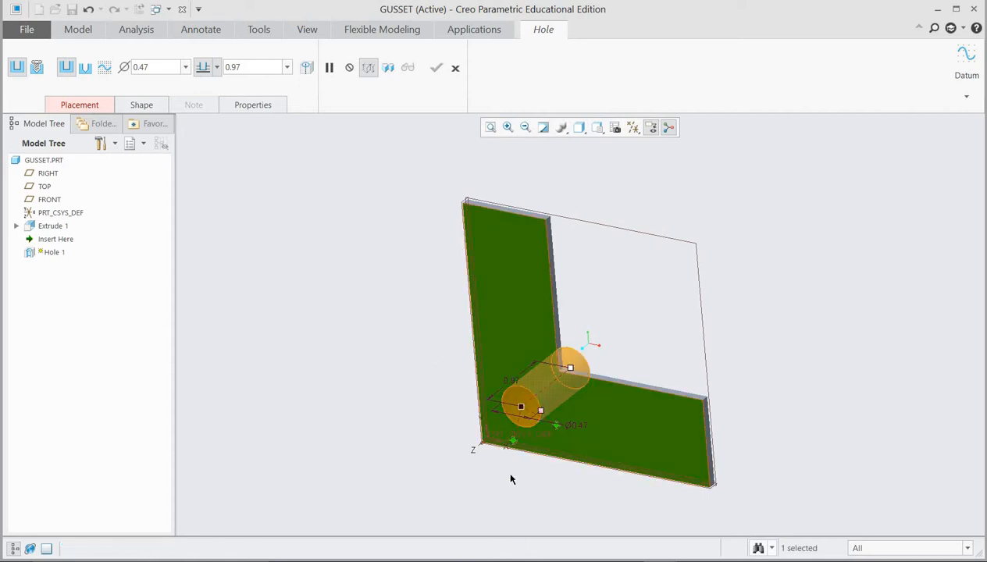
mouse_move(563, 481)
middle_down()
mouse_move(574, 463)
mouse_move(549, 482)
mouse_move(561, 483)
middle_up()
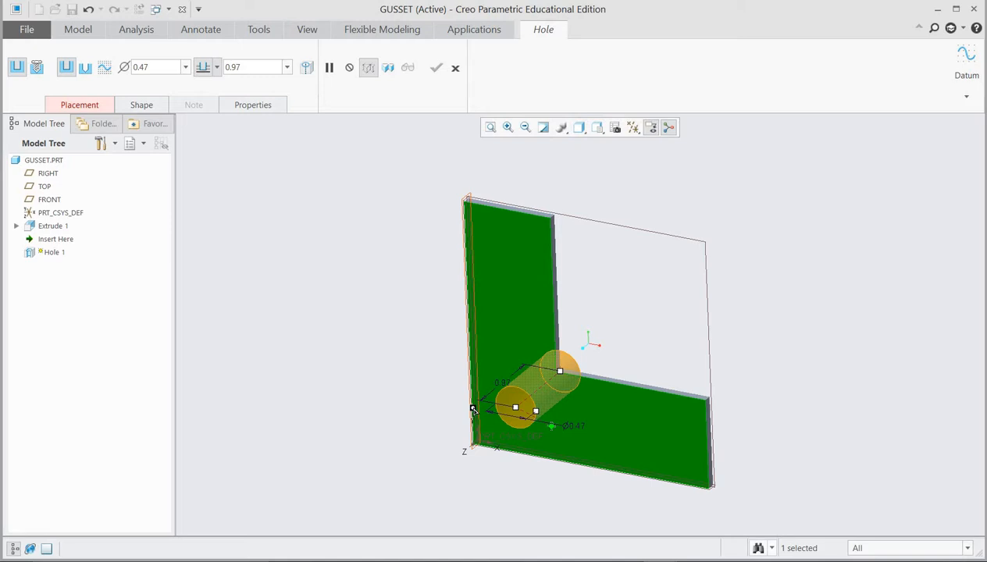
drag(473, 410, 472, 406)
drag(552, 428, 518, 453)
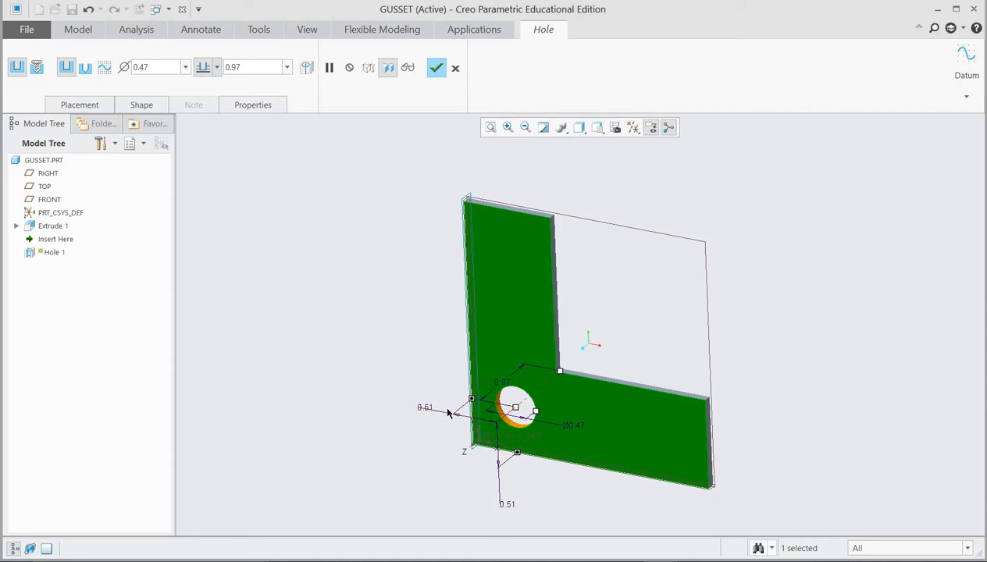
Step: Set the hole's offsets from the long vertical side and from the base to .495 each
double_click(424, 408)
text(.495)
key(Return)
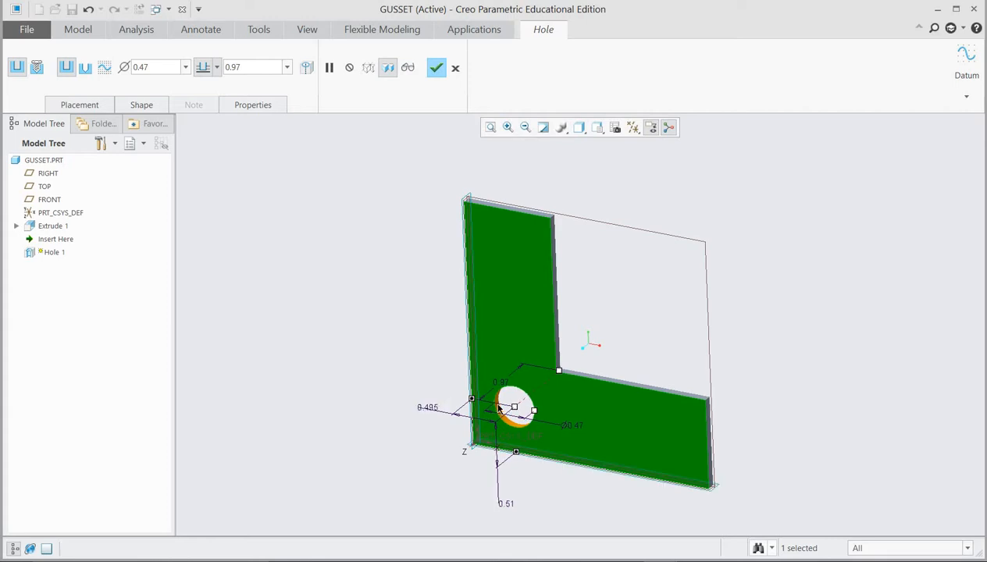
double_click(508, 505)
text(.495)
key(Return)
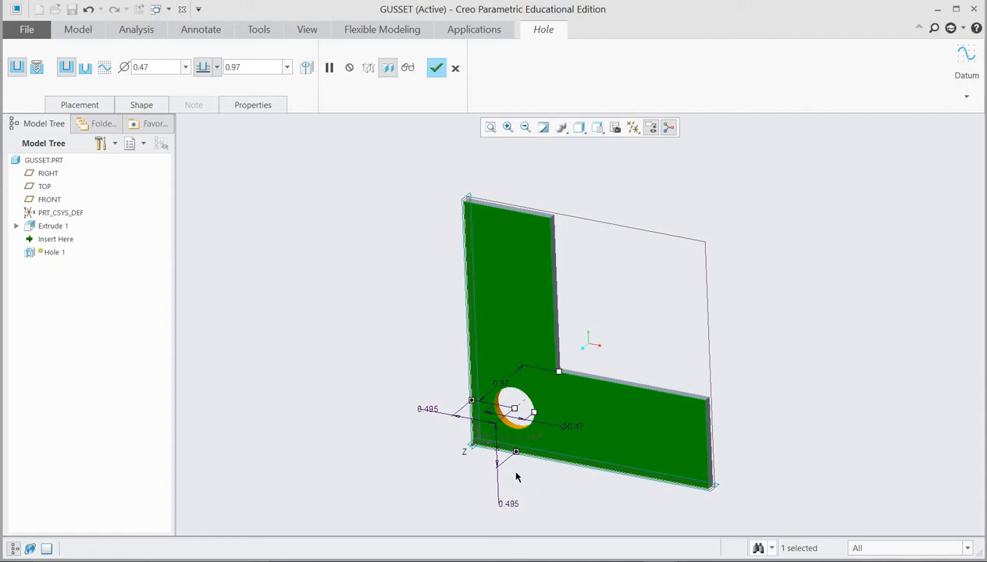
Step: Set the hole's diameter to 5/32
double_click(156, 67)
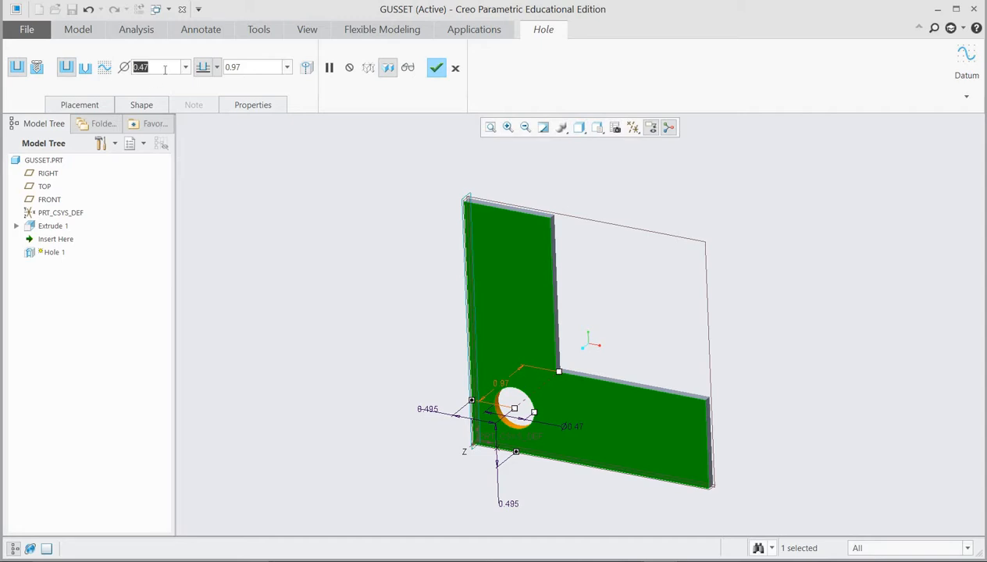
text(5/)
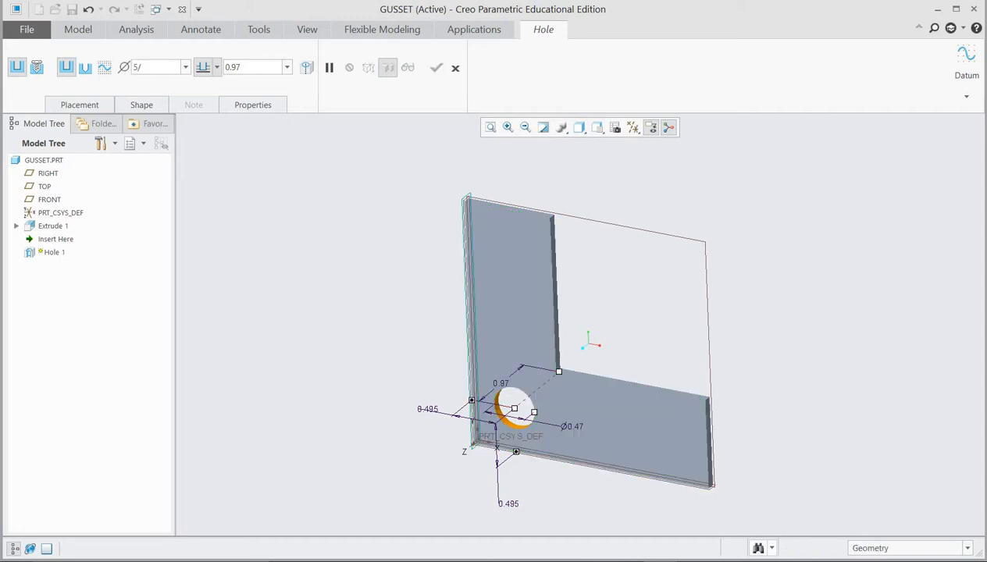
text(32)
key(Return)
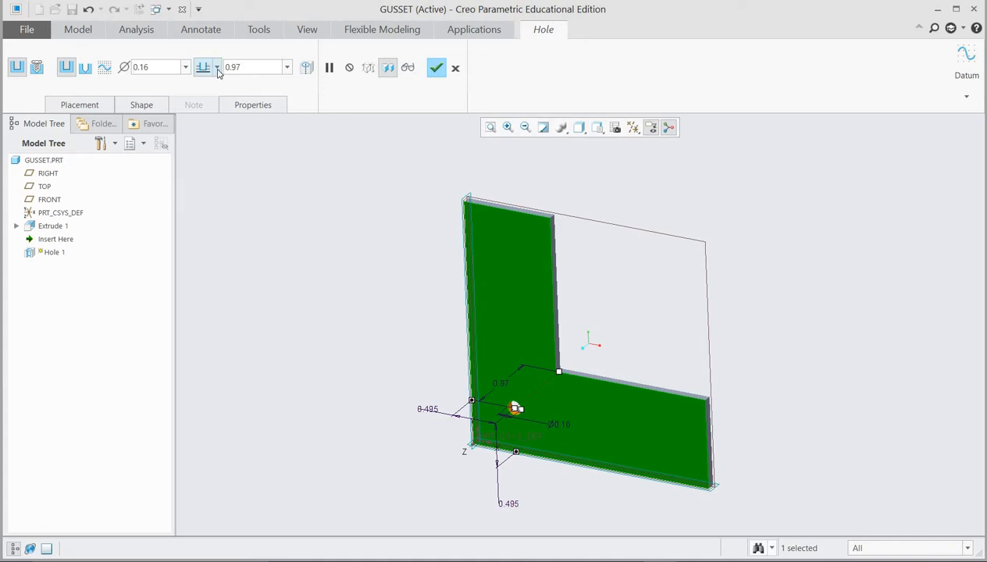
Step: Set the hole's depth to end at a selected surface, choose the plate's opposite face, and complete the hole
click(217, 68)
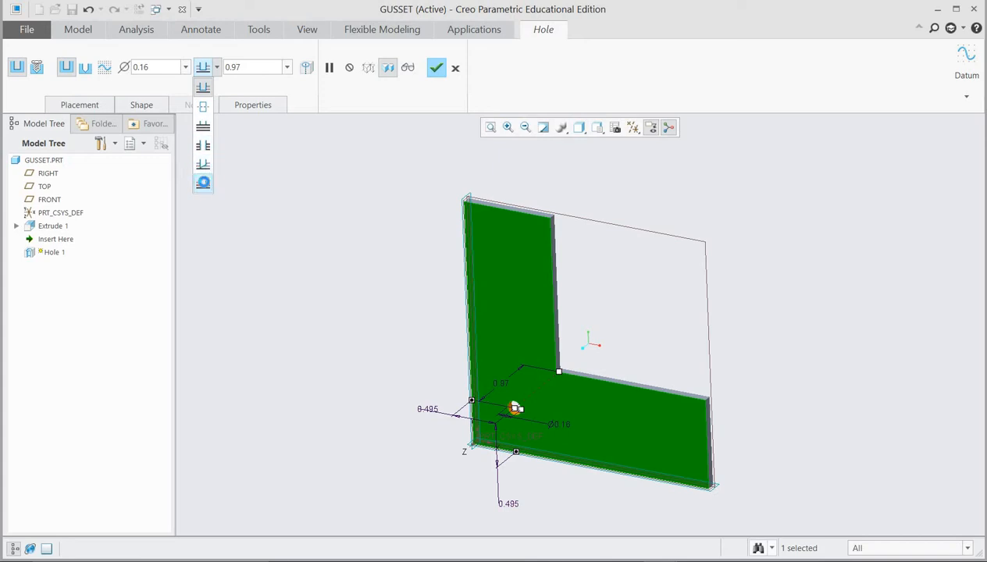
click(203, 184)
middle_drag(410, 204, 480, 217)
click(540, 241)
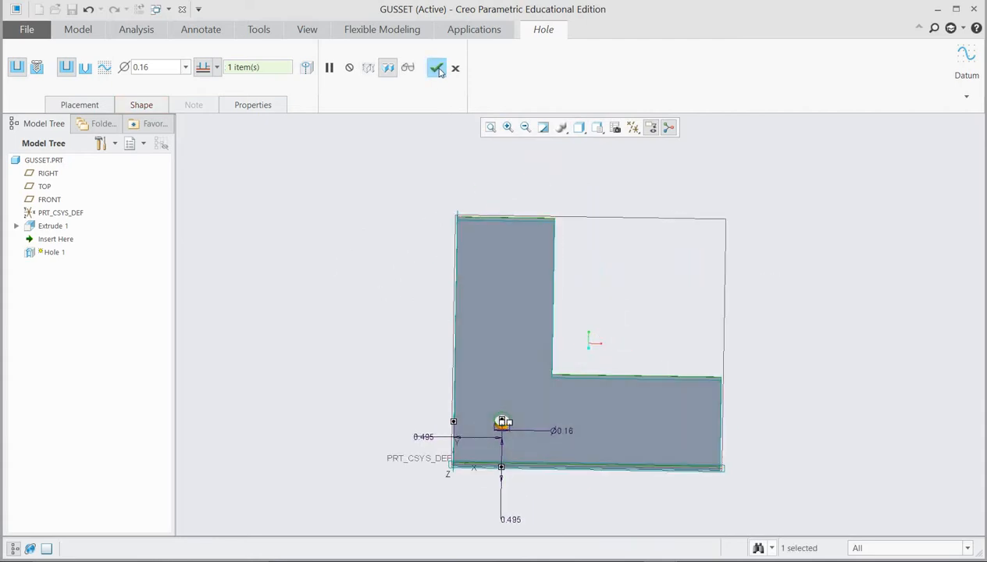
click(435, 67)
Step: Start a dimension pattern of the hole, varying its offset from the base as the first direction with an increment of 0.50
middle_drag(377, 329, 368, 346)
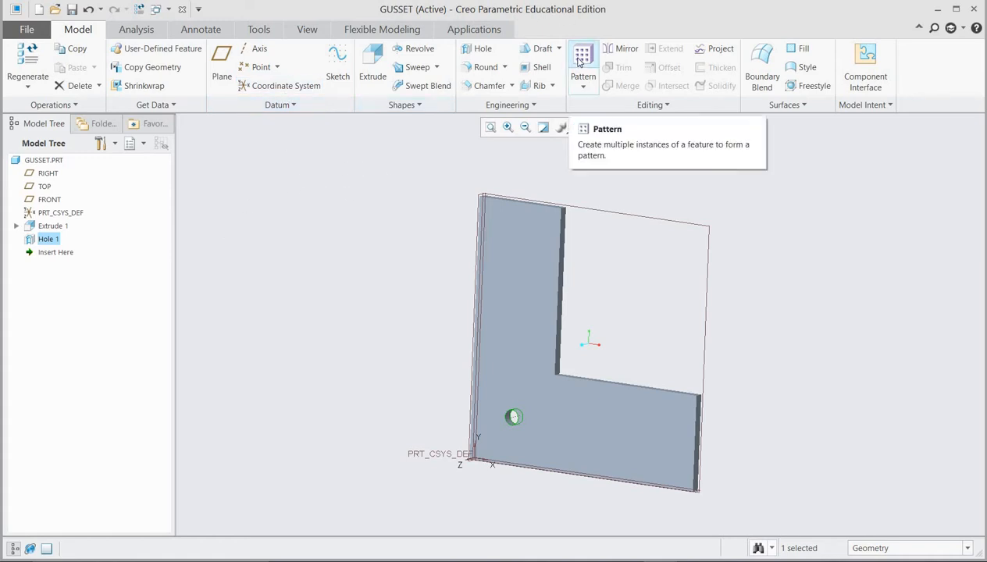
right_click(50, 242)
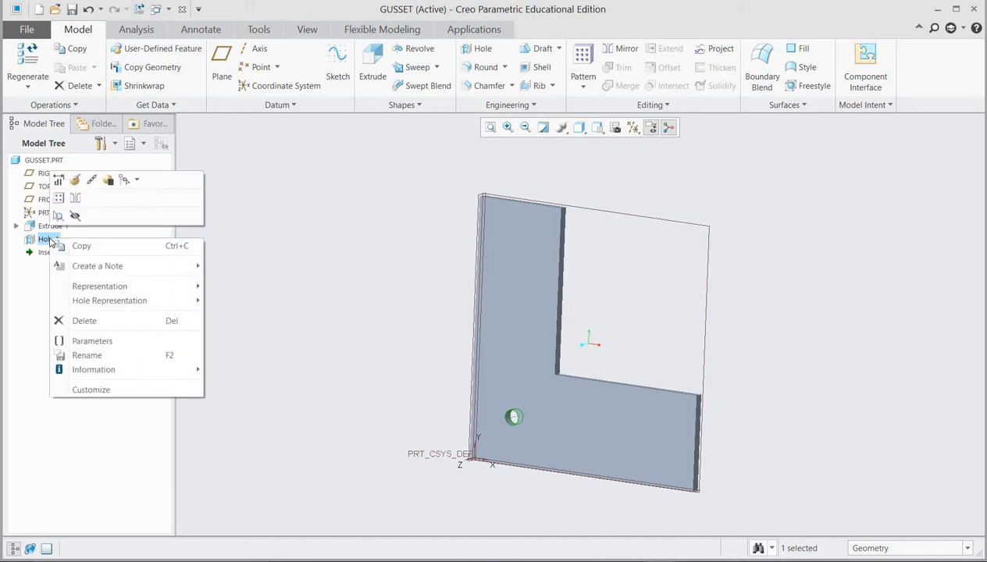
click(62, 200)
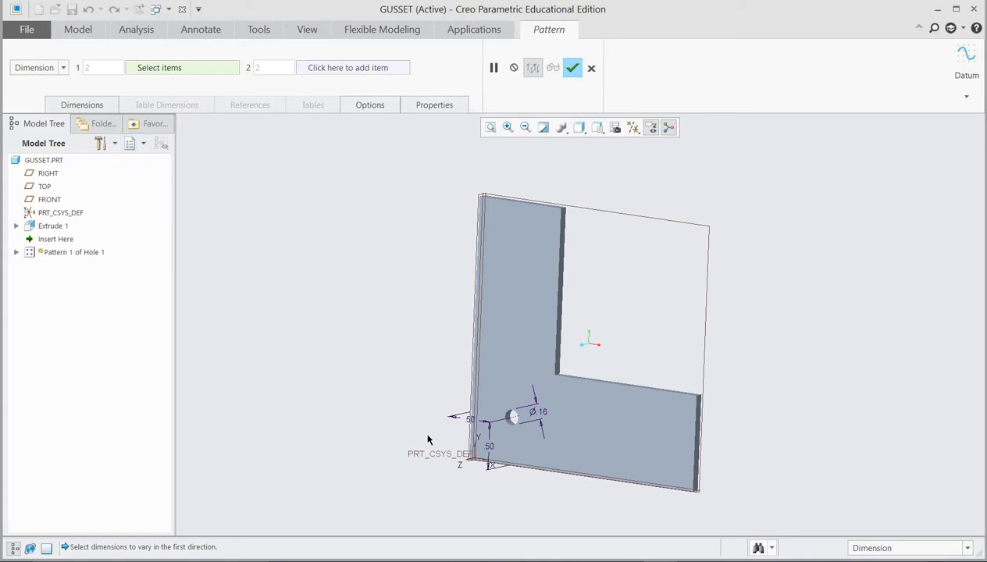
click(492, 446)
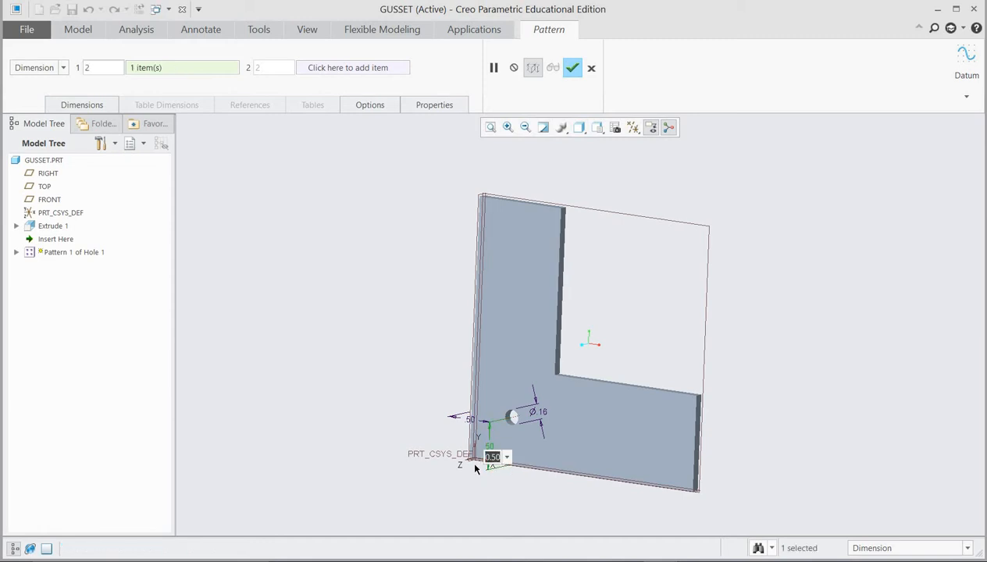
text(5)
key(Return)
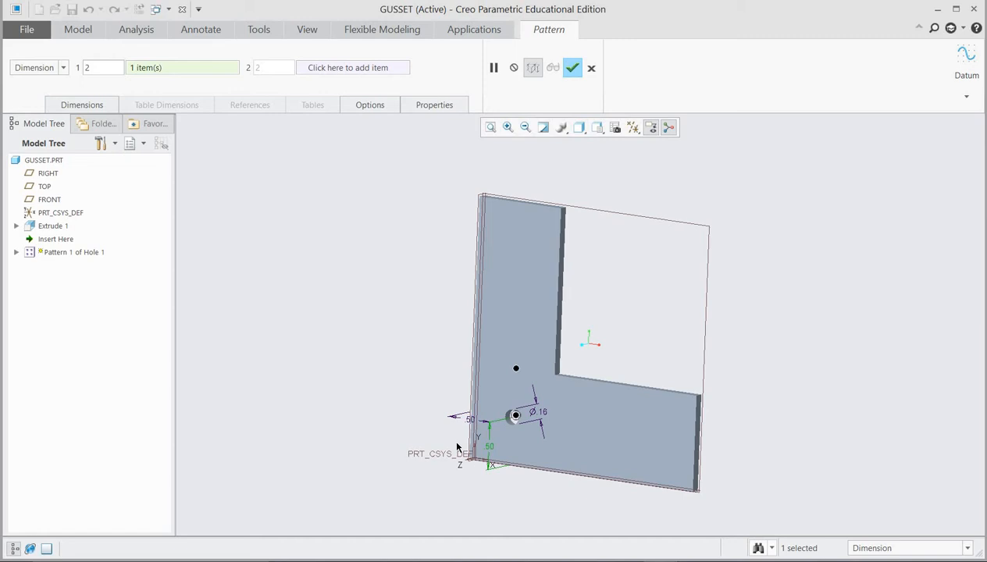
Step: Set the number of holes in the first direction to 5 and complete the pattern
double_click(105, 69)
text(5)
key(Return)
click(571, 68)
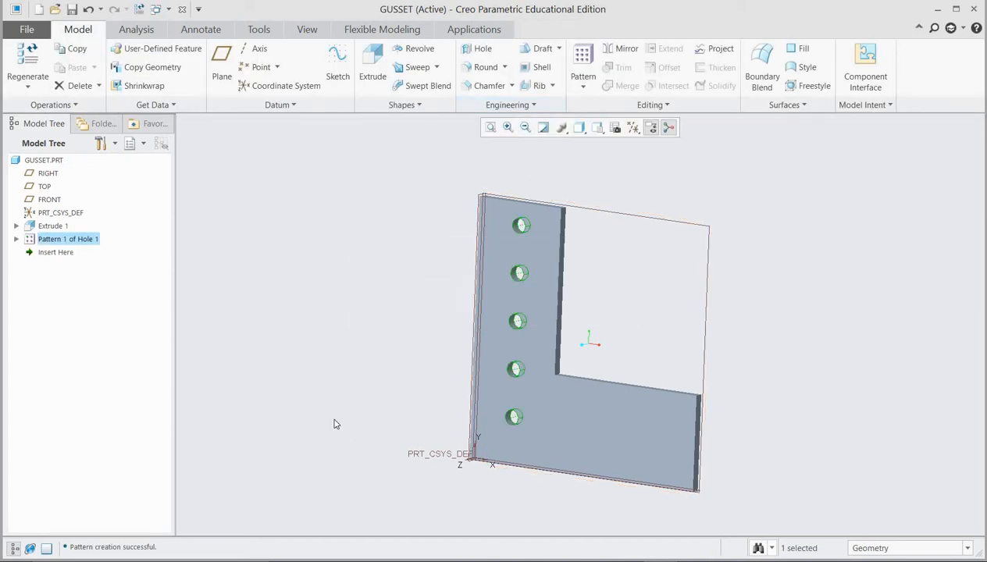
click(383, 403)
mouse_move(384, 403)
middle_down()
mouse_move(419, 374)
mouse_move(395, 402)
middle_up()
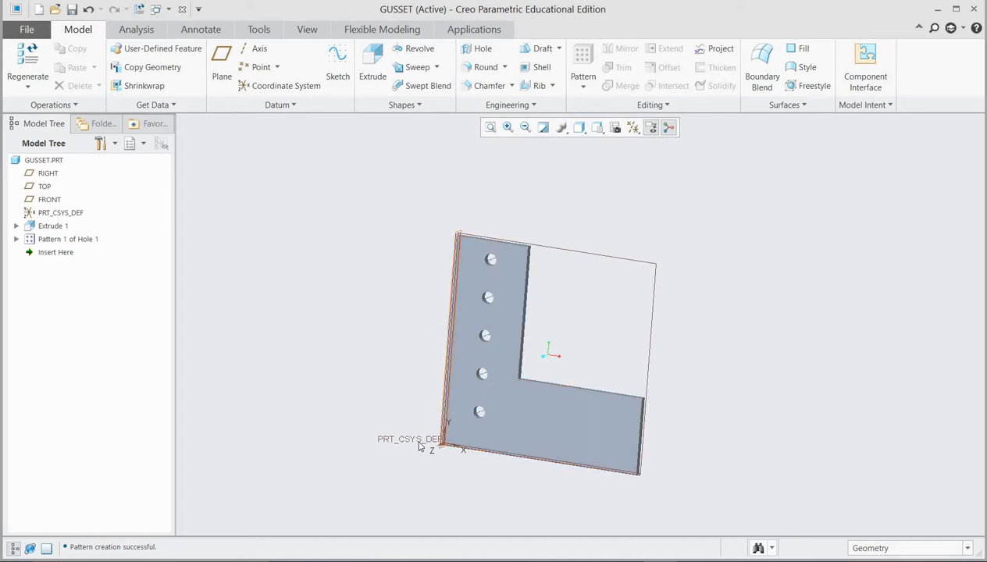
Step: Redefine the hole pattern, adding the hole's offset from the long vertical side as the second direction with an increment of 0.50
click(62, 240)
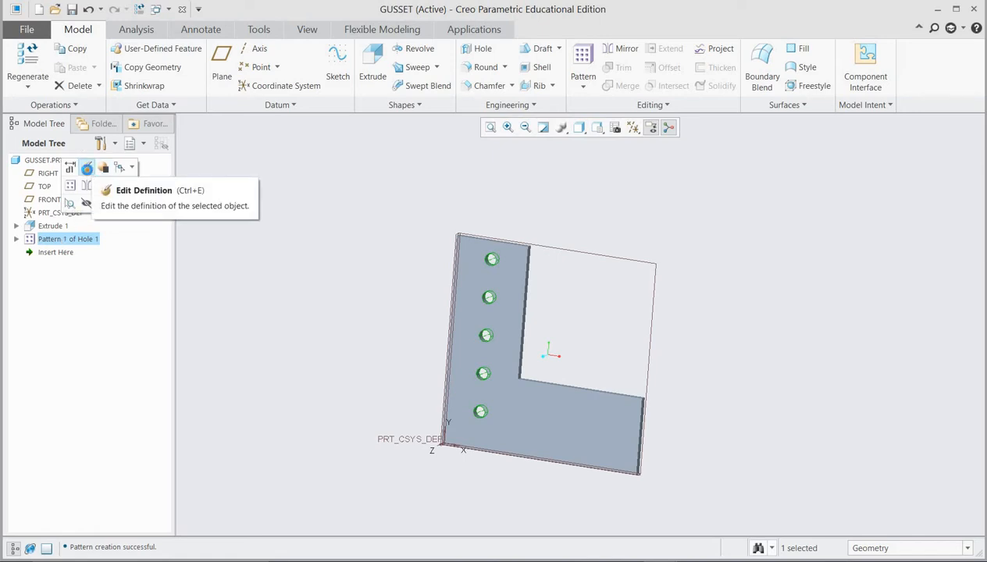
click(86, 169)
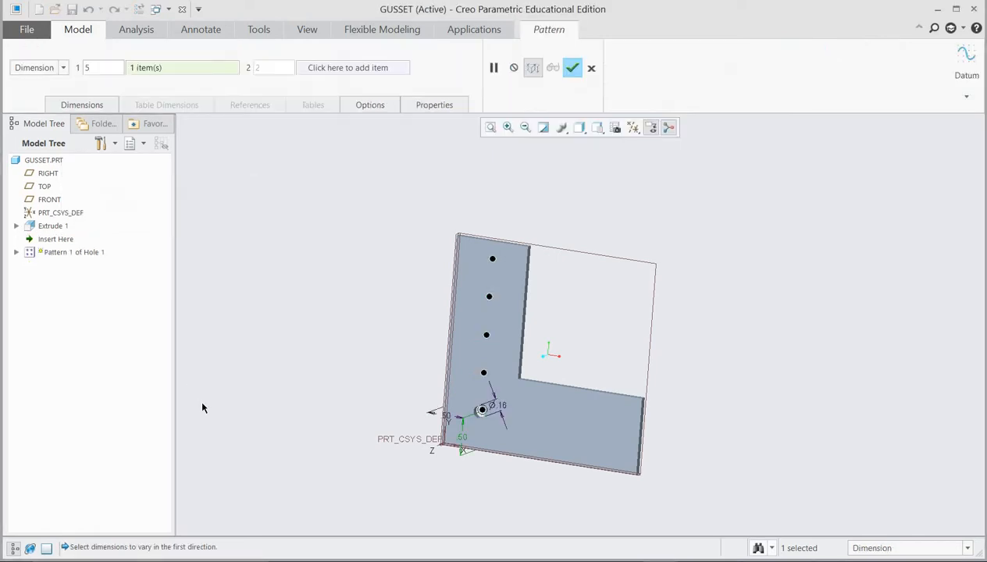
click(81, 106)
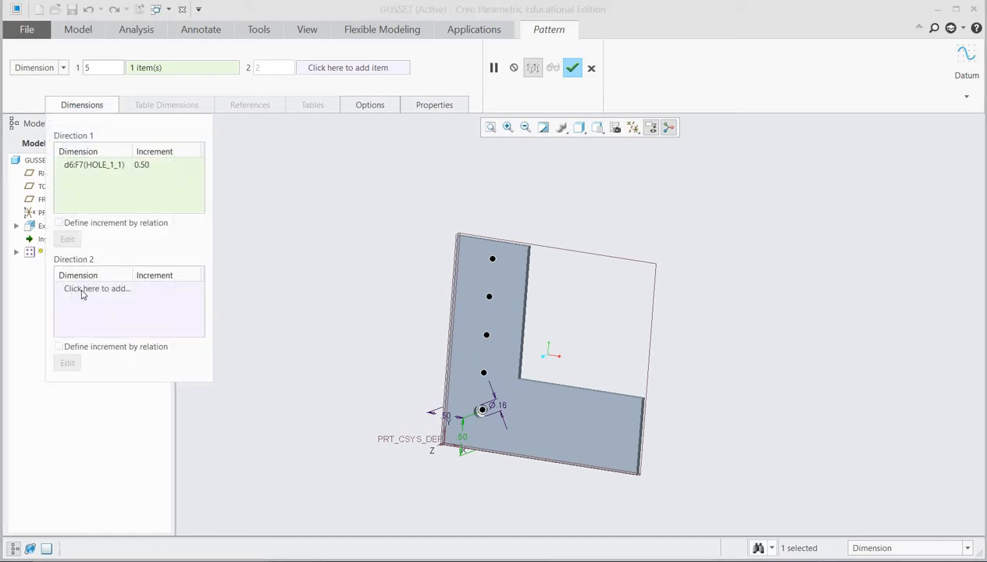
click(79, 290)
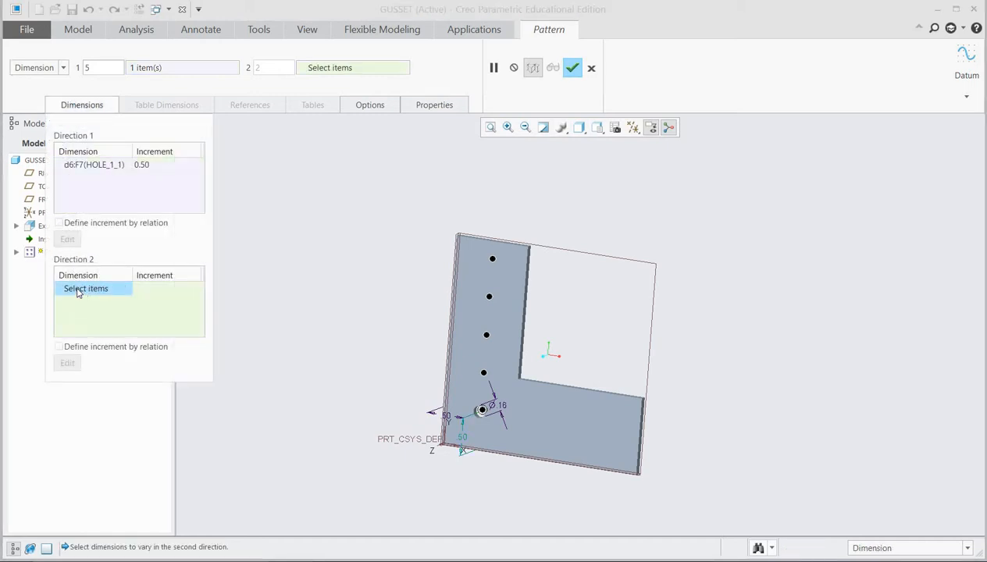
click(449, 420)
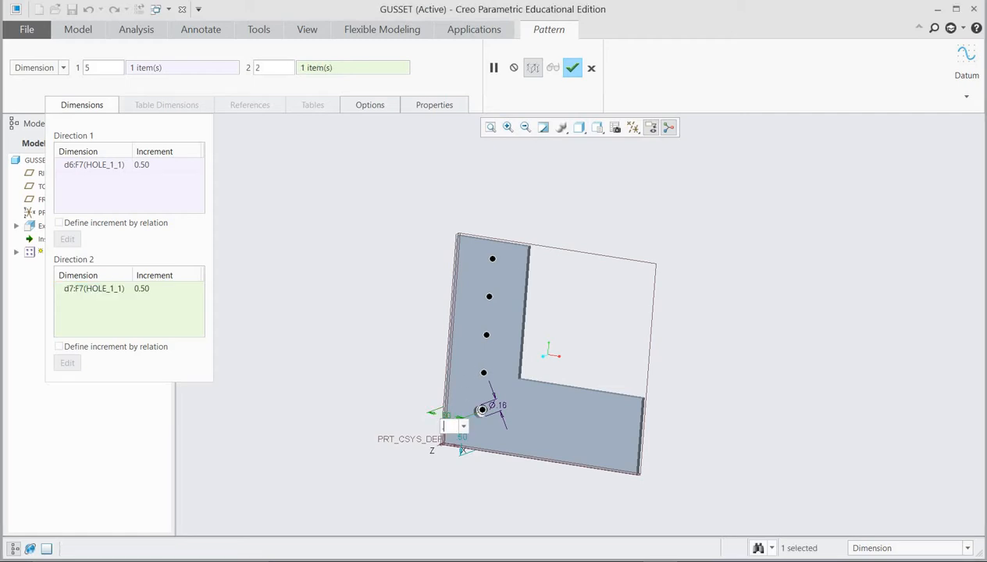
key(Return)
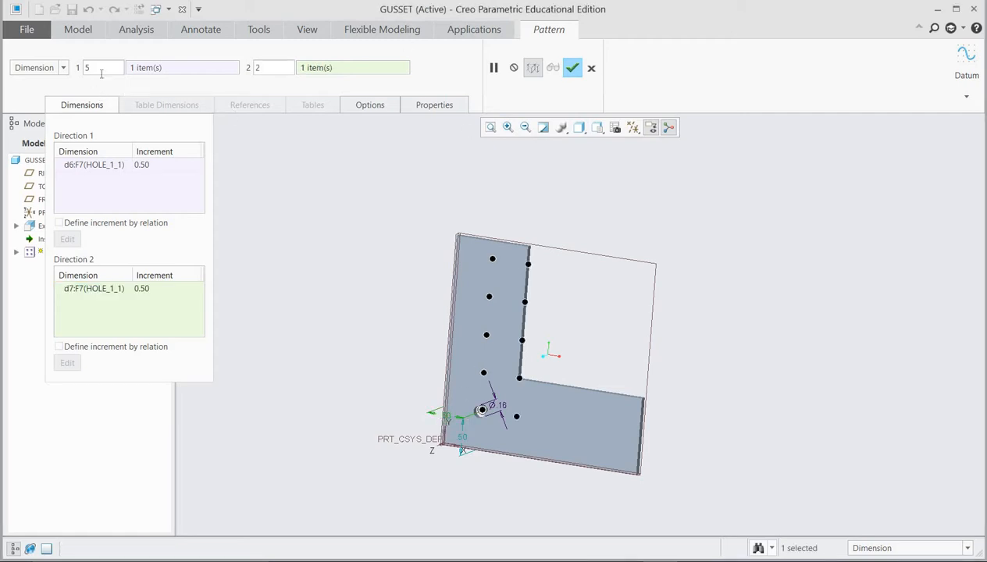
Step: Set the number of holes in the second direction to 5 and complete the pattern
double_click(281, 66)
text(5)
key(Return)
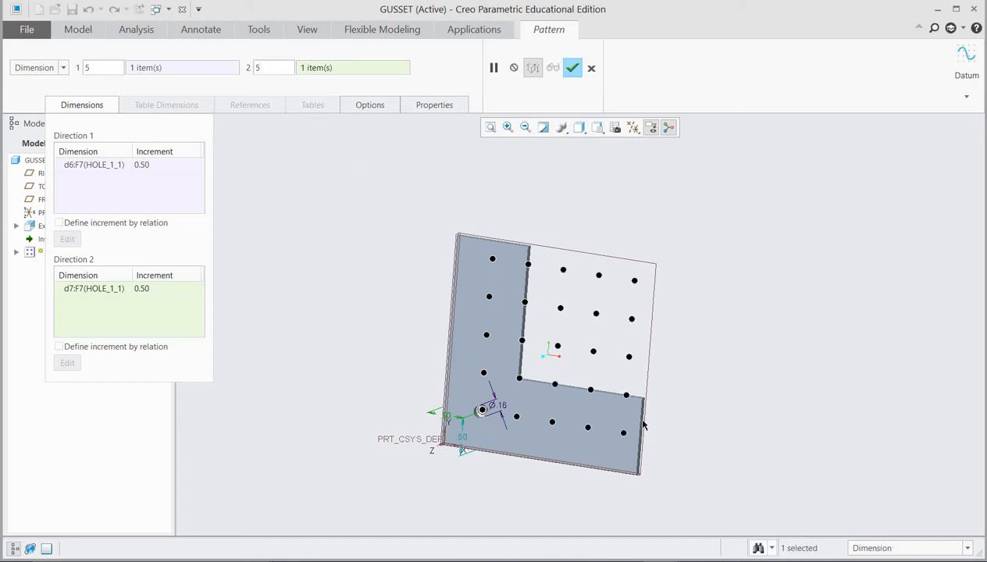
click(574, 68)
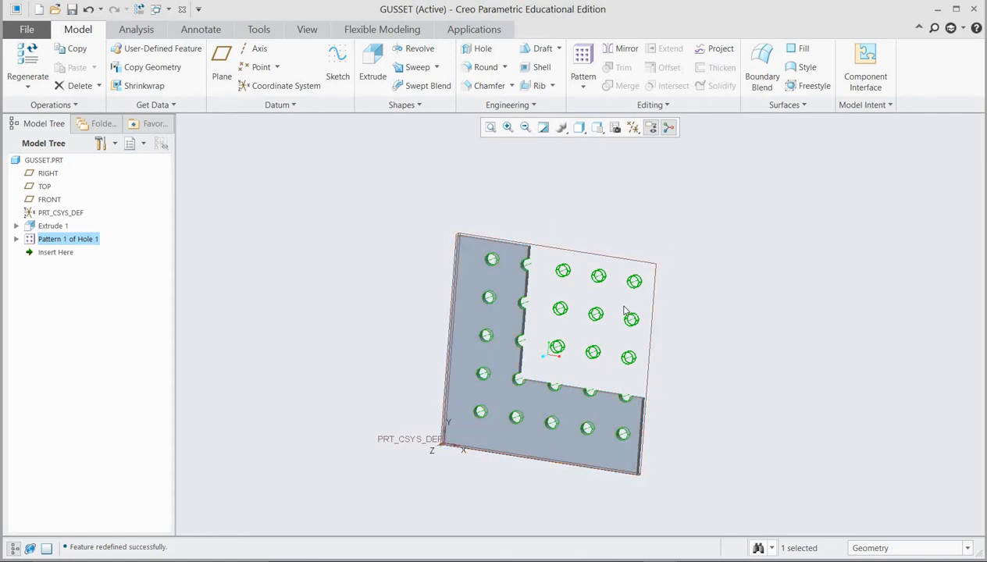
Step: Redefine the hole pattern and exclude the instances that lie along the L's inner vertical and horizontal edges
right_click(63, 242)
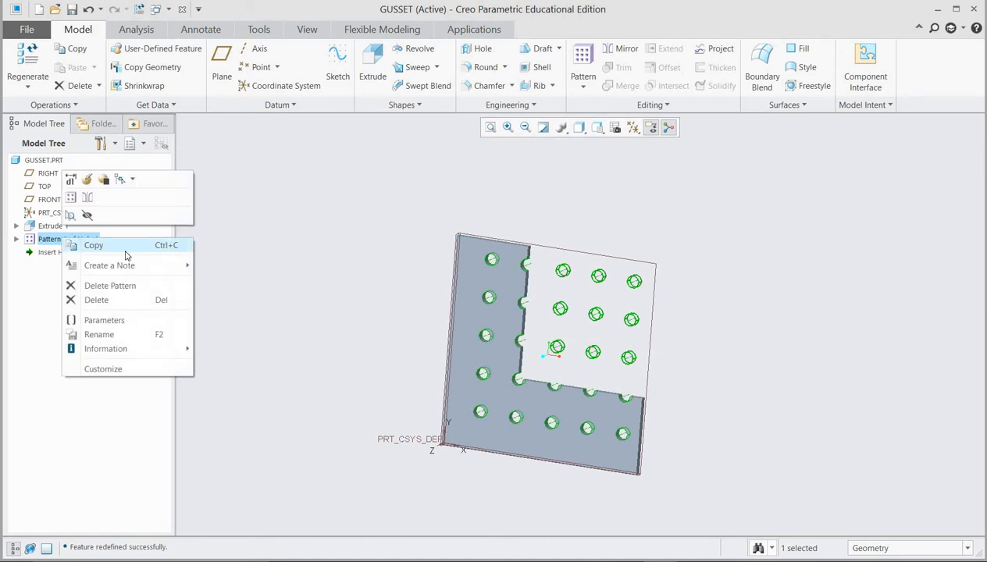
click(87, 180)
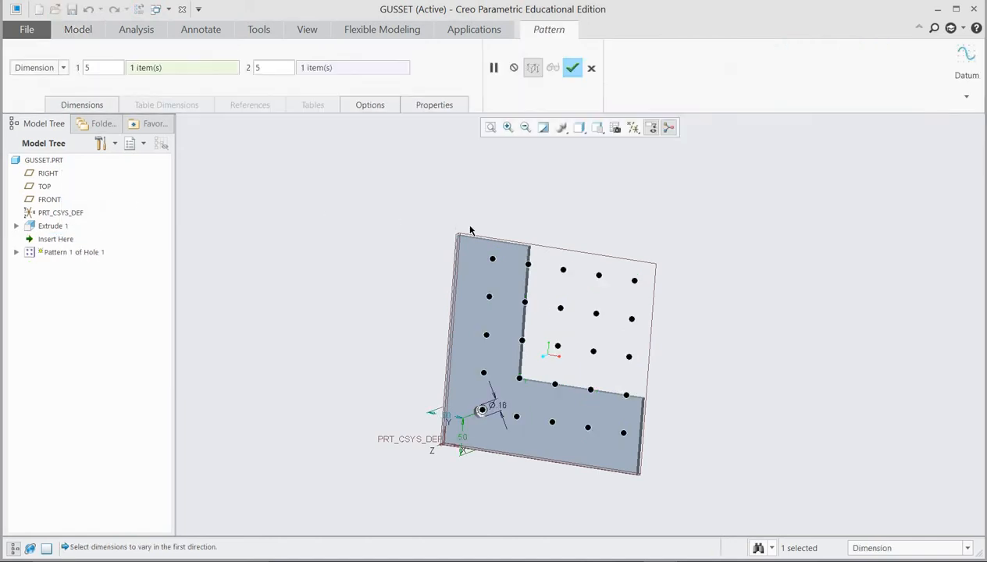
click(528, 265)
click(525, 302)
click(522, 341)
click(520, 378)
click(556, 384)
click(591, 391)
Step: Exclude the pattern instances in the open area beyond the L's legs and complete the pattern
click(629, 357)
click(593, 352)
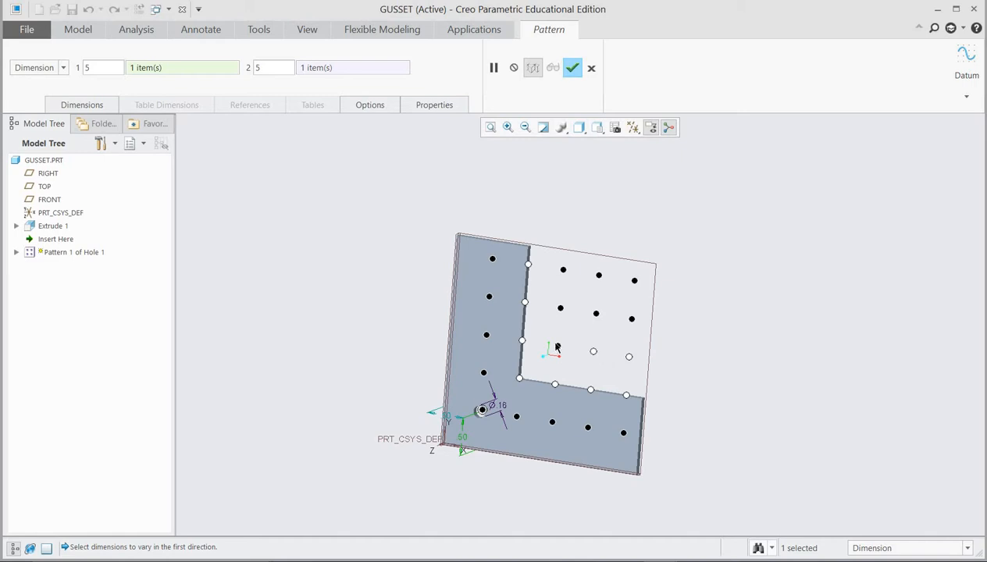
click(558, 347)
click(560, 310)
click(632, 318)
click(635, 281)
click(597, 275)
click(564, 271)
click(573, 68)
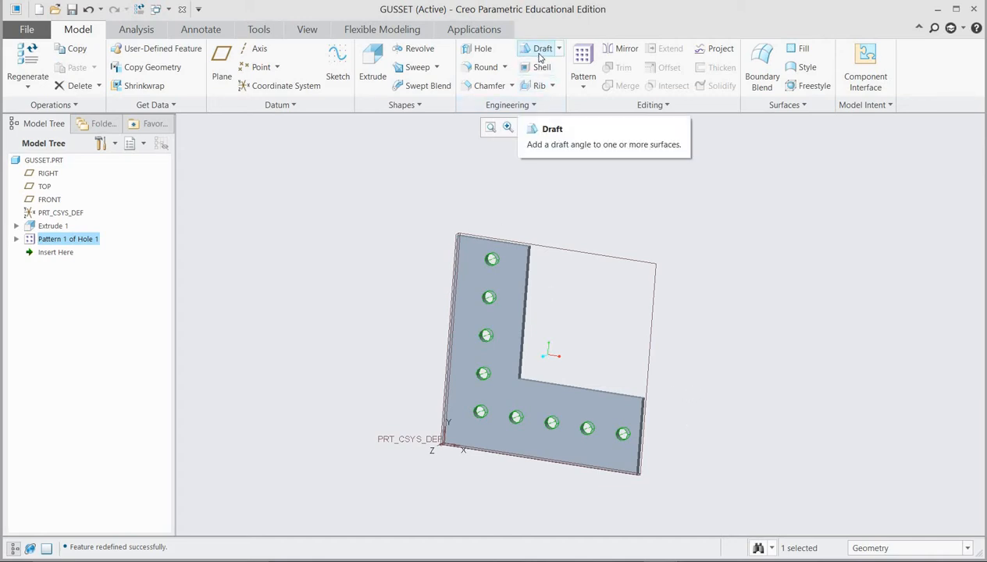
Step: Start a D x D edge chamfer of 1/8 on the inner corner edge at the vertical leg's upper end
click(486, 86)
middle_drag(547, 242, 534, 254)
scroll(522, 257, down, 5)
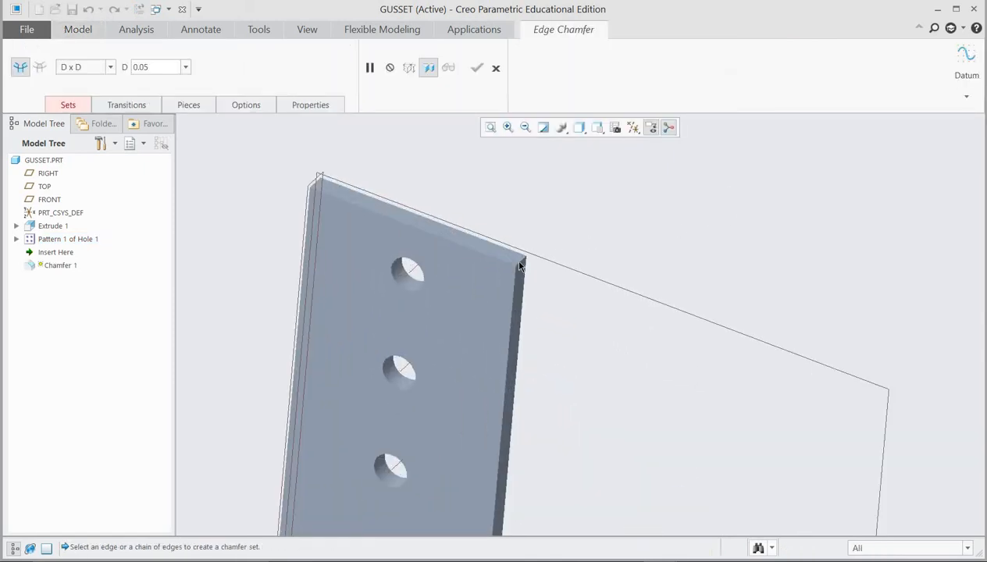
click(521, 266)
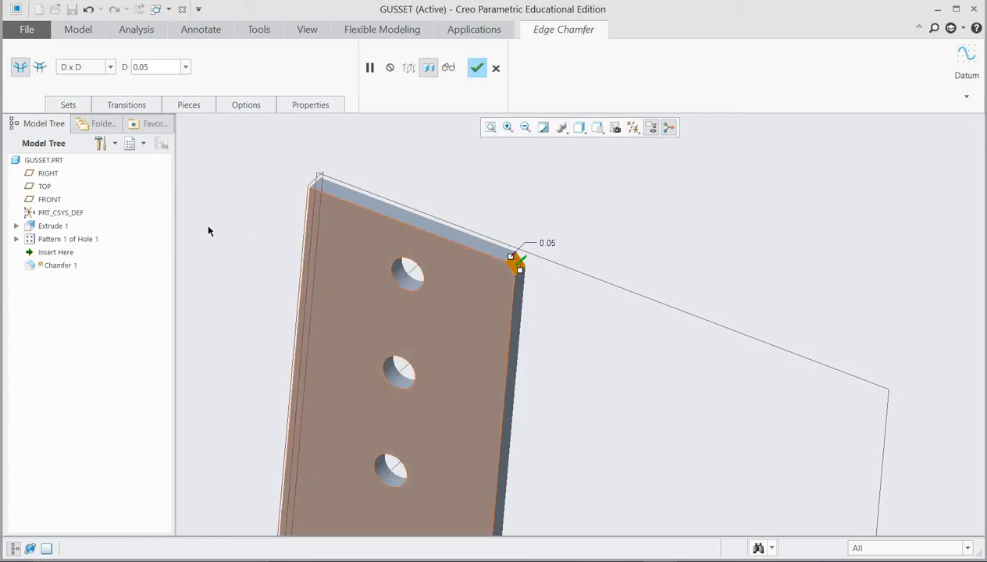
double_click(152, 68)
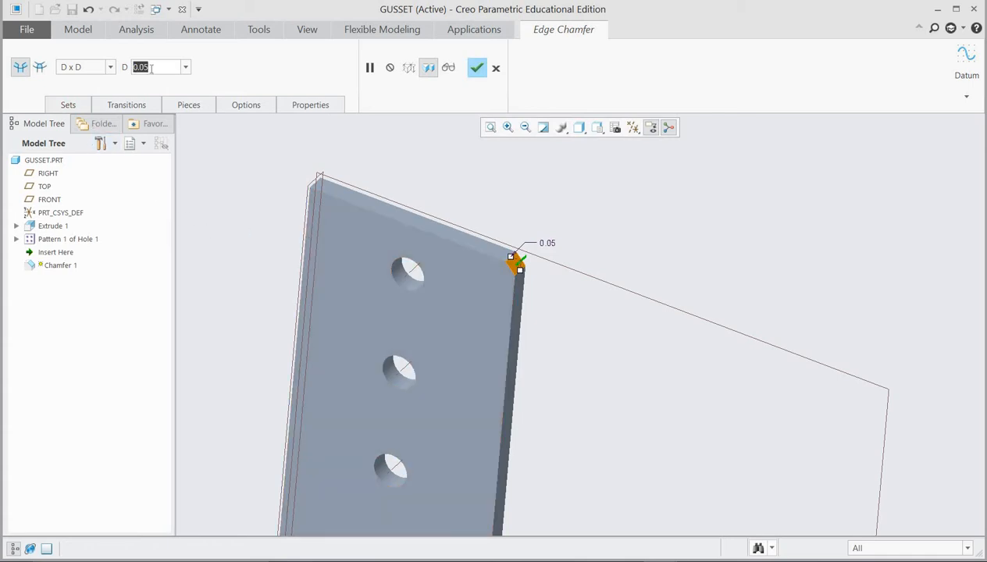
text(1/)
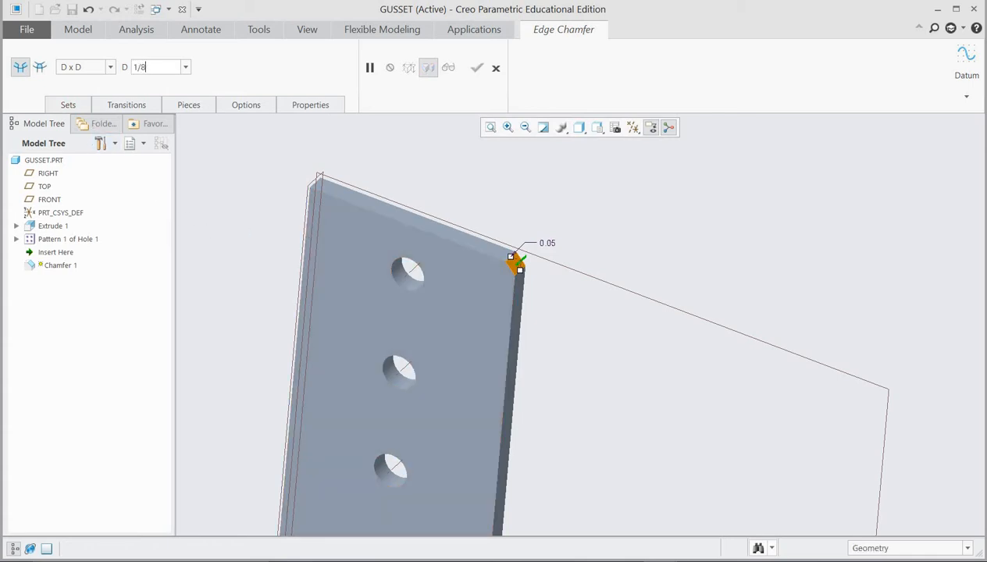
text(8)
key(Return)
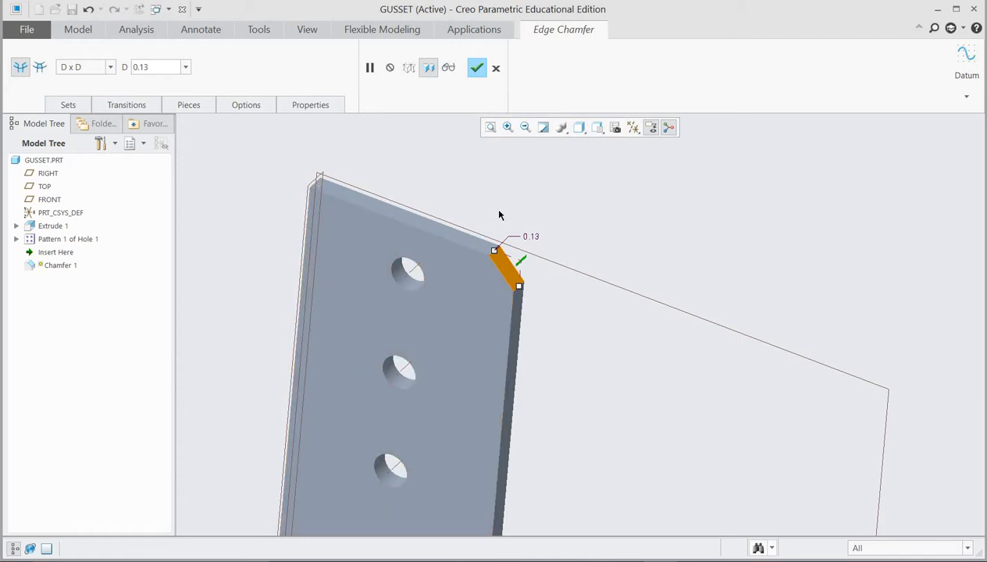
Step: Add the outer corner edge of the vertical leg's end and both corner edges of the horizontal leg's end to the chamfer set
ctrl+click(316, 184)
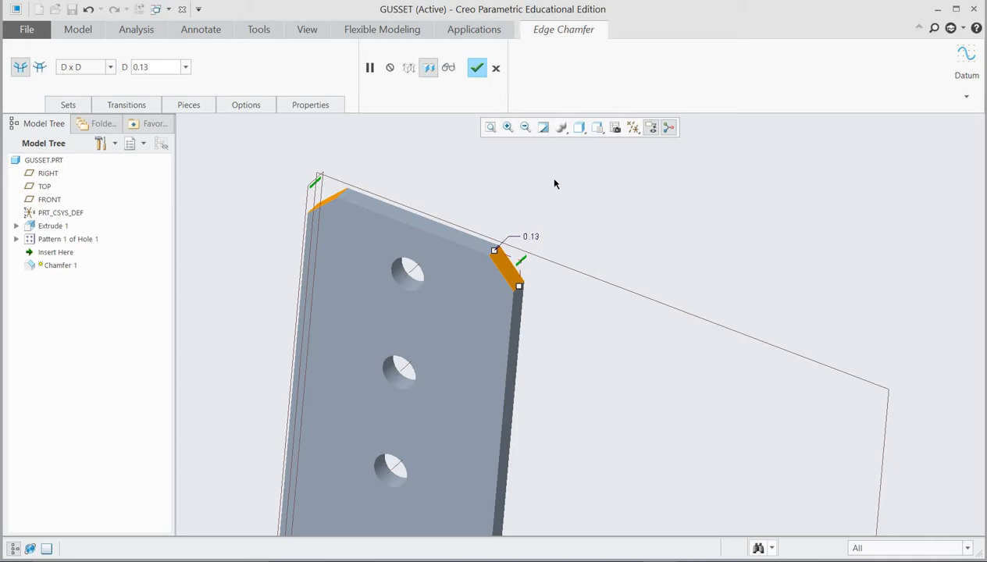
key(ctrl+d)
scroll(547, 316, up, 10)
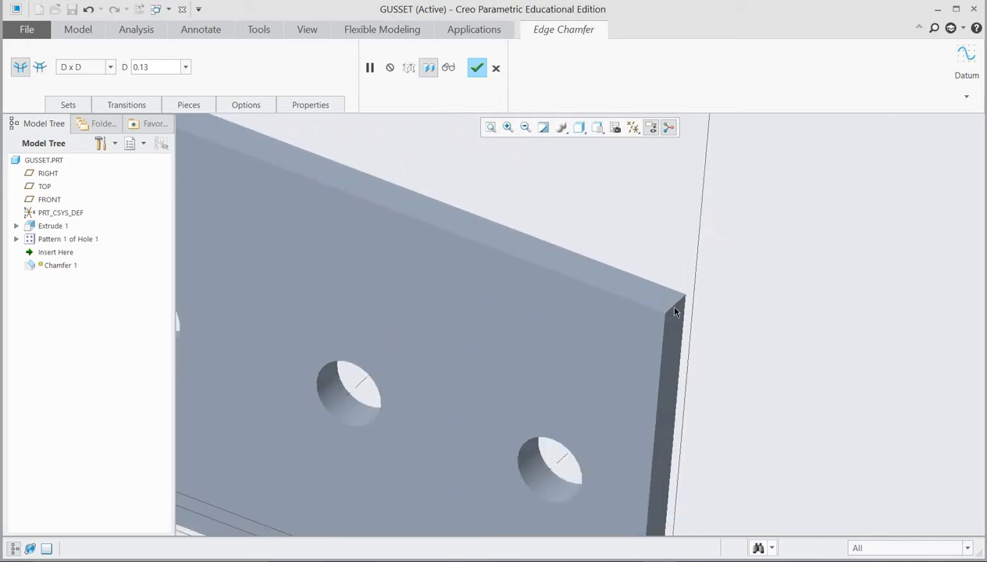
ctrl+click(674, 306)
scroll(634, 207, down, 5)
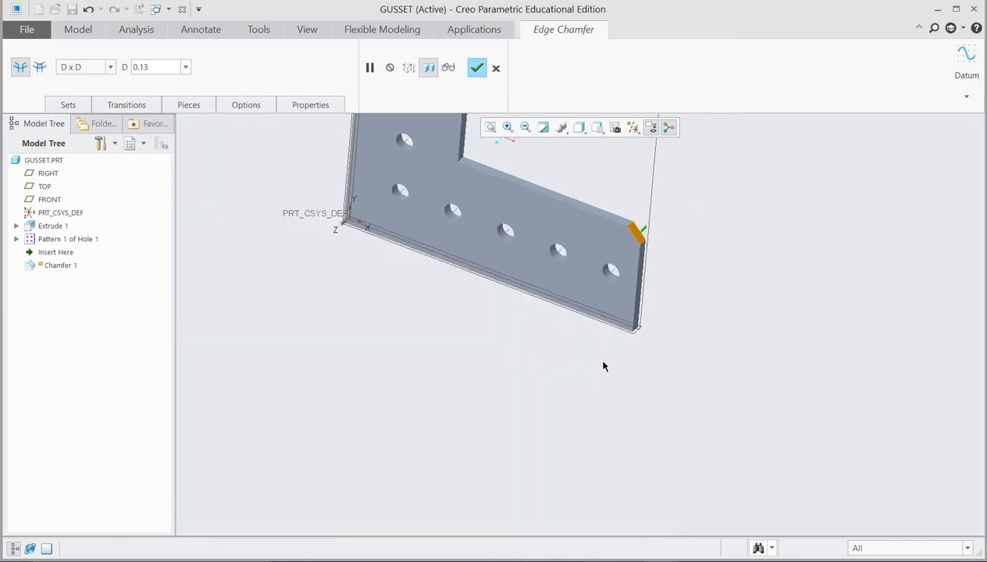
scroll(636, 336, up, 6)
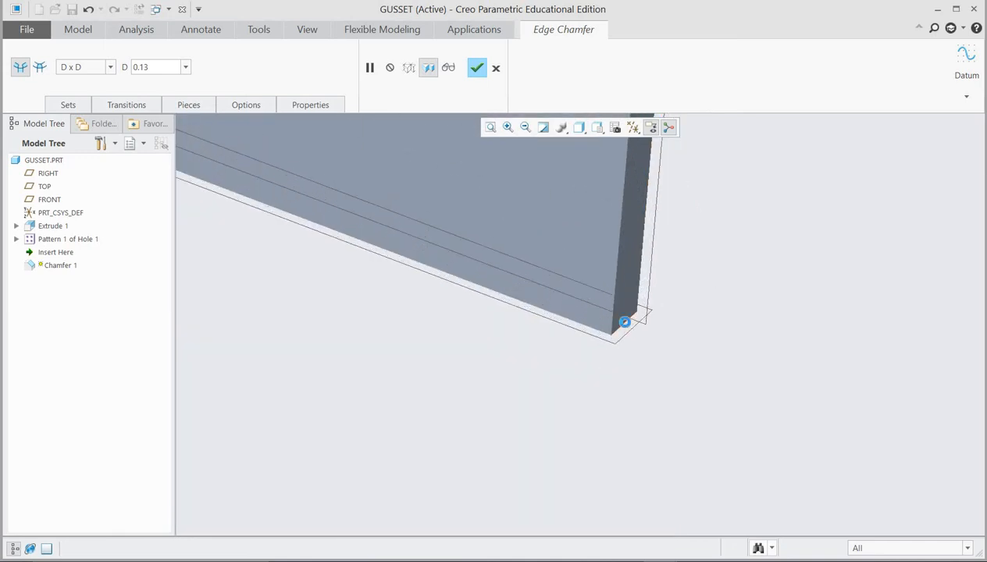
ctrl+click(624, 325)
scroll(625, 326, down, 5)
scroll(506, 294, up, 6)
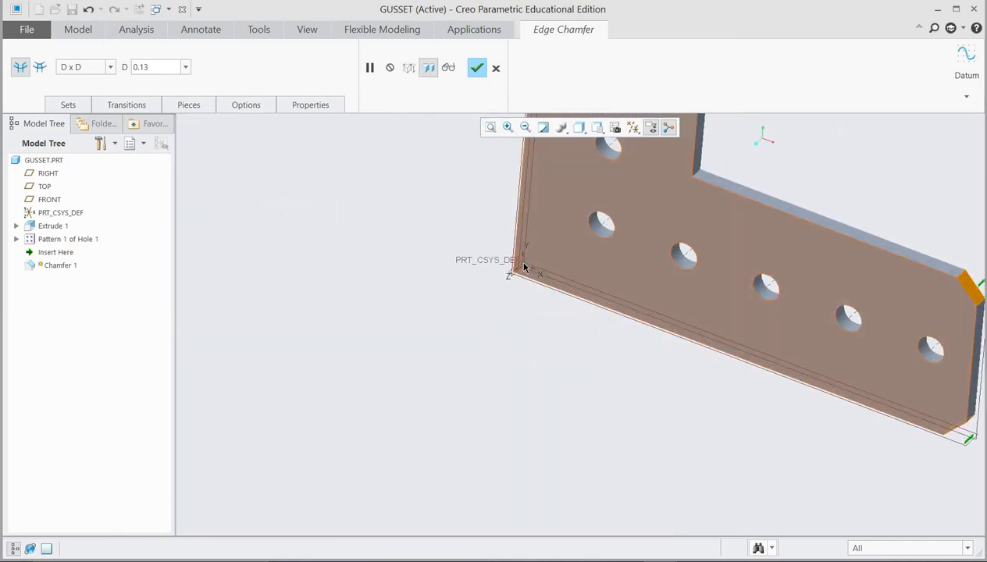
Step: Add the L's outer corner edge, where the two legs meet, to the chamfer set
scroll(459, 346, down, 6)
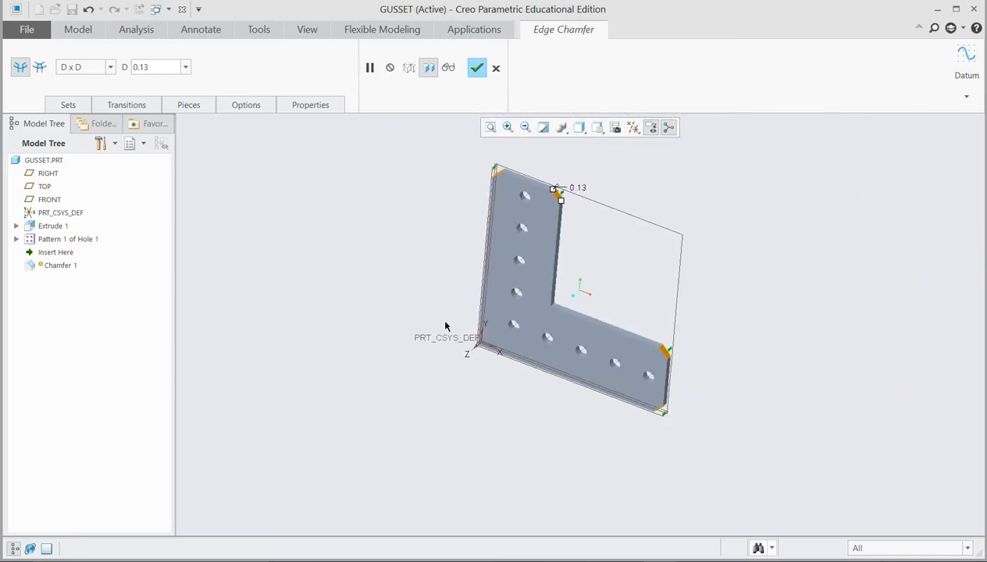
scroll(445, 327, up, 6)
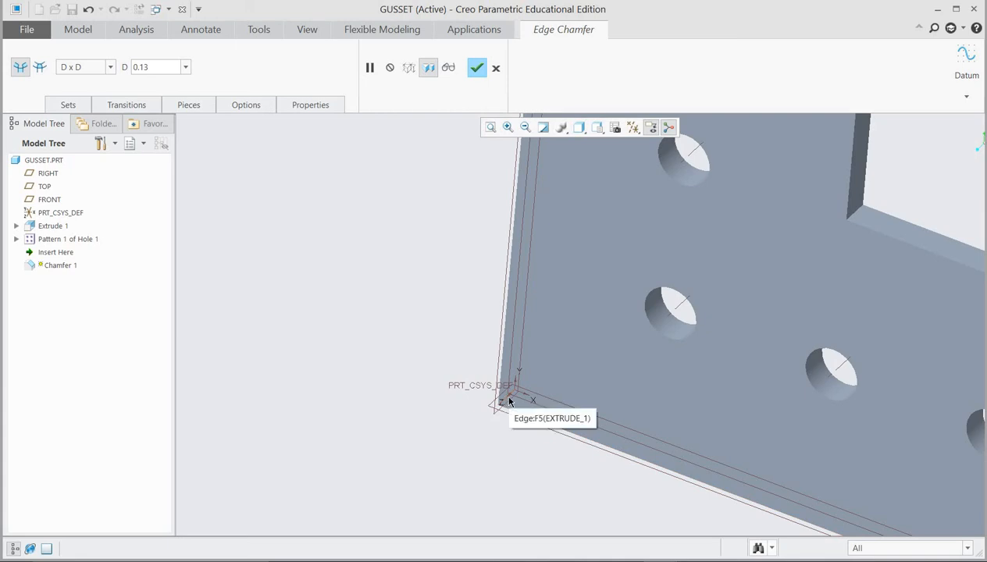
key(ctrl+d)
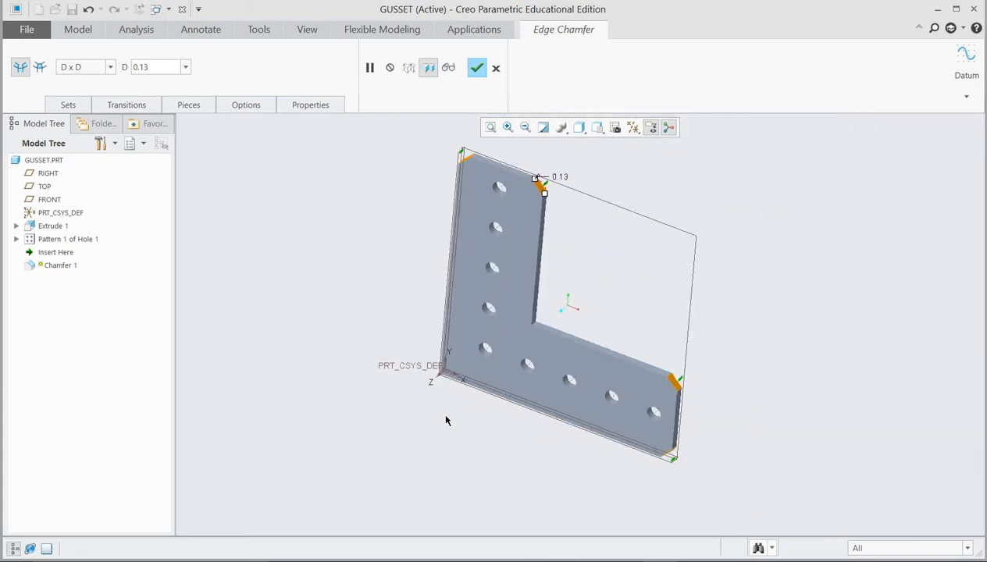
middle_drag(471, 384, 526, 388)
scroll(460, 406, up, 8)
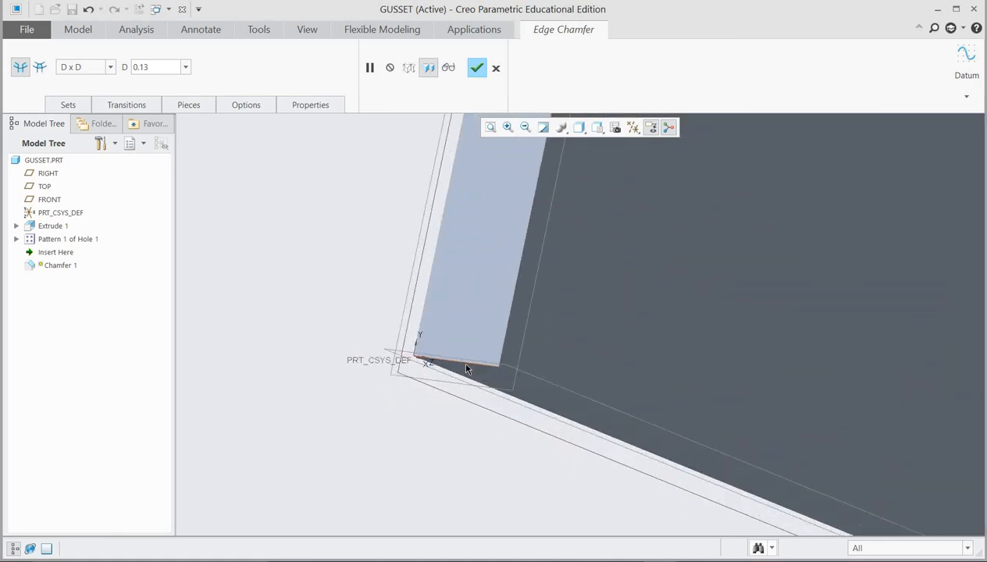
ctrl+click(467, 367)
scroll(451, 377, down, 5)
scroll(452, 376, down, 3)
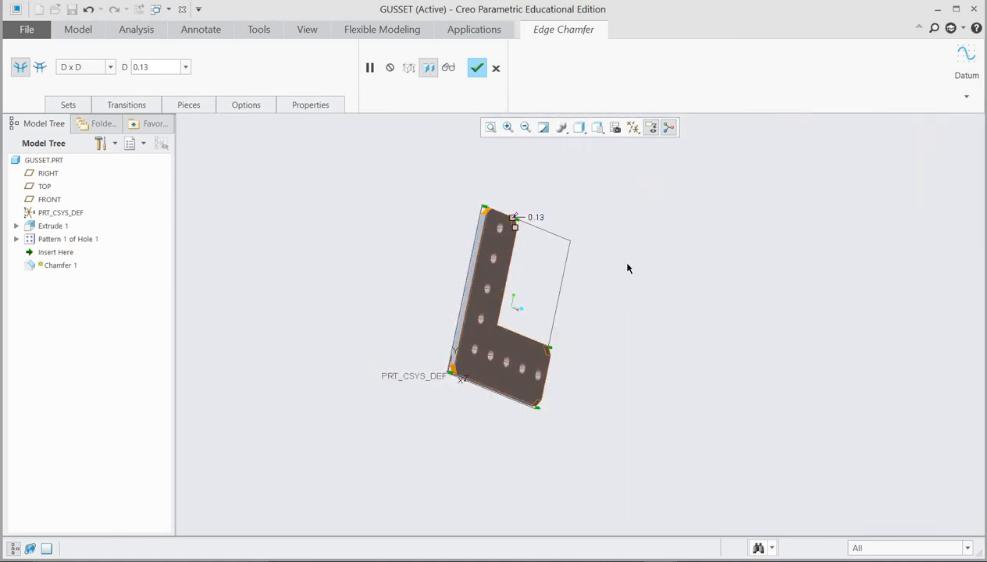
middle_drag(626, 268, 532, 265)
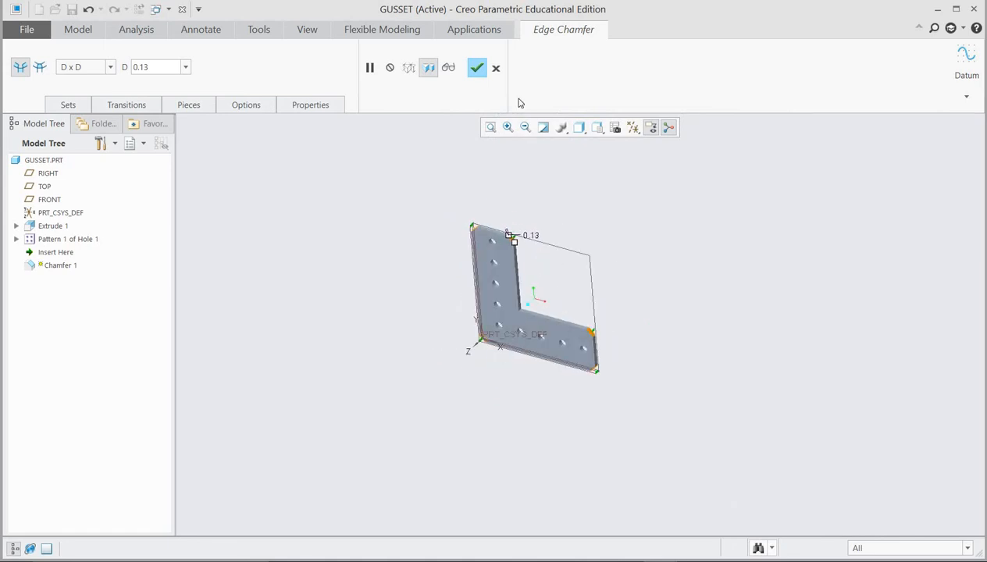
Step: Complete the edge chamfer on the gusset's five outer corner edges and inspect the plate
click(476, 68)
middle_drag(489, 300, 528, 320)
scroll(531, 320, up, 6)
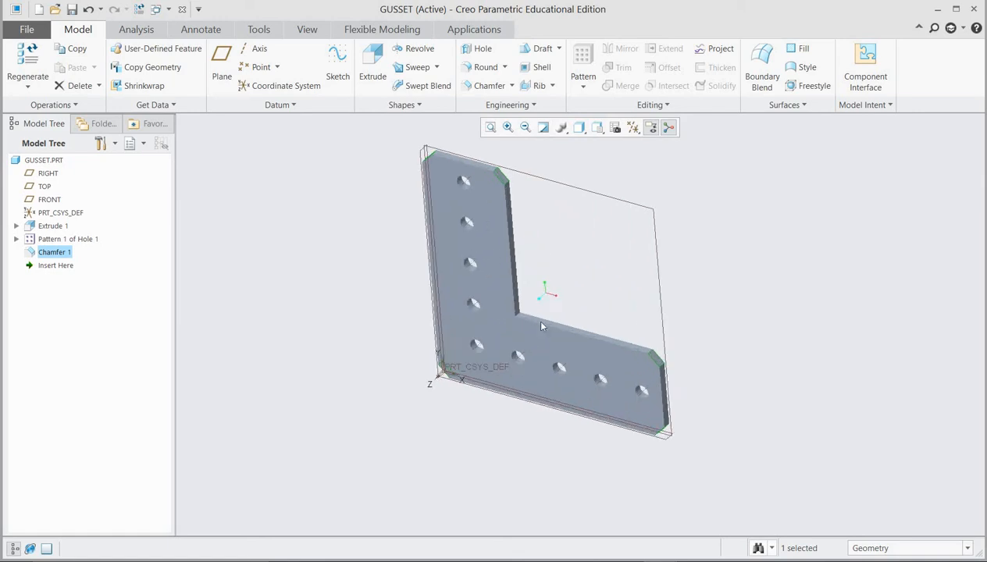
scroll(509, 294, down, 4)
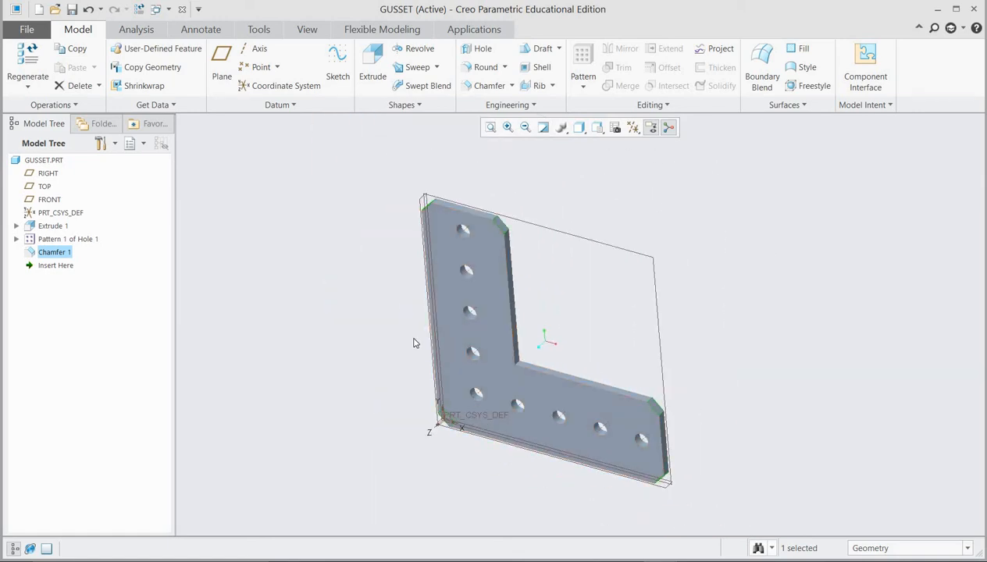
middle_drag(410, 398, 517, 347)
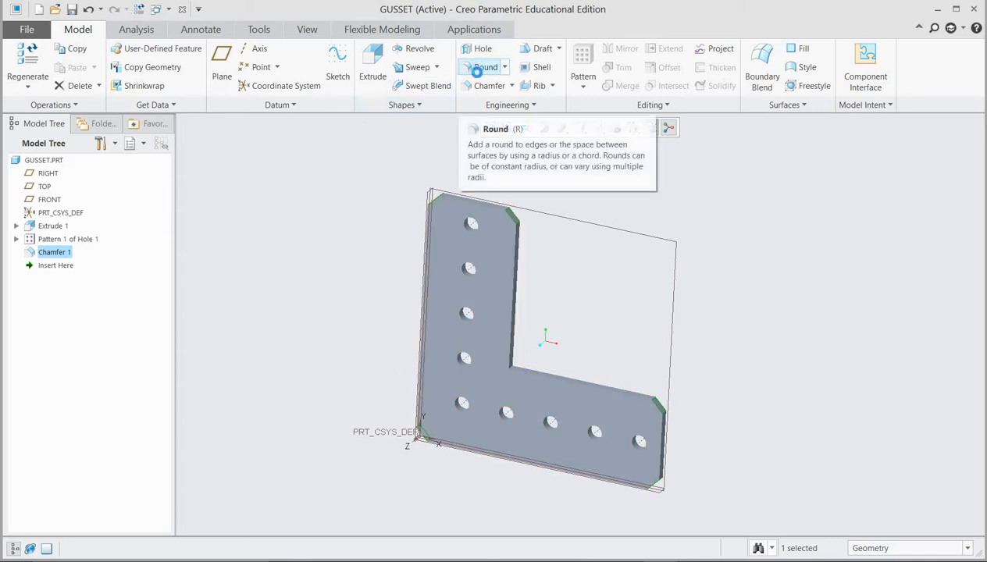
Step: Round the edge at the L's inner corner with a radius of 1/4
click(483, 68)
scroll(509, 348, down, 5)
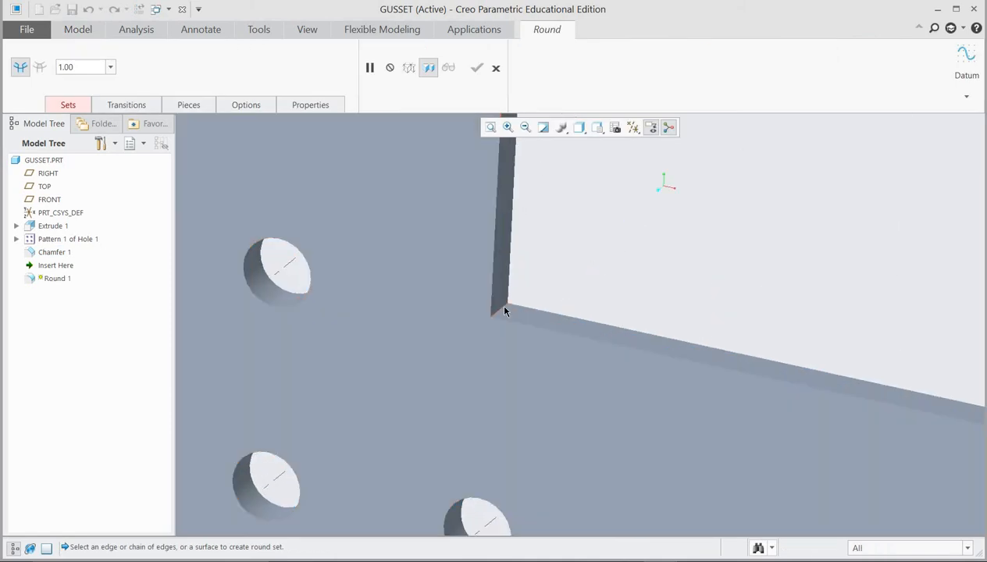
click(499, 305)
scroll(508, 351, up, 5)
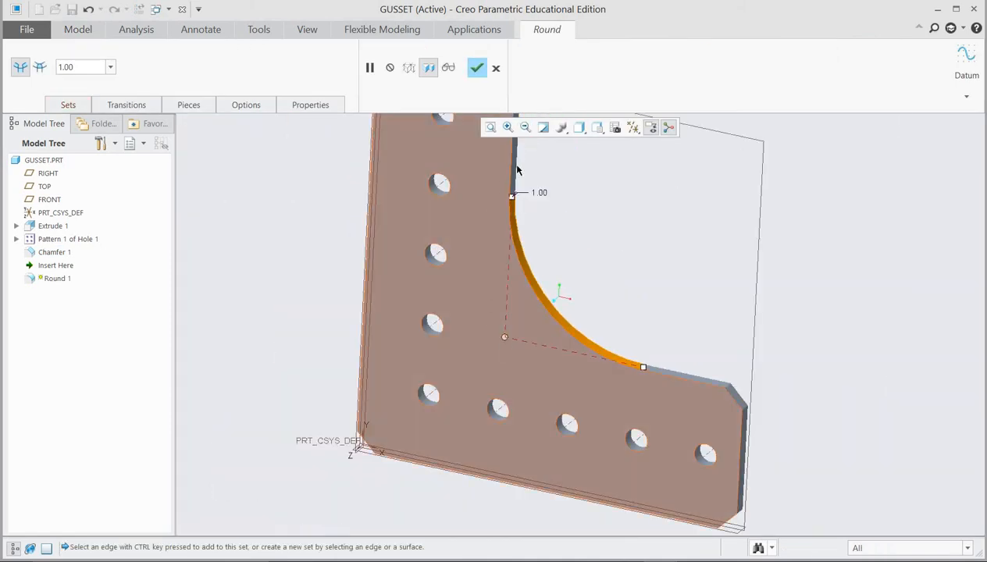
double_click(82, 68)
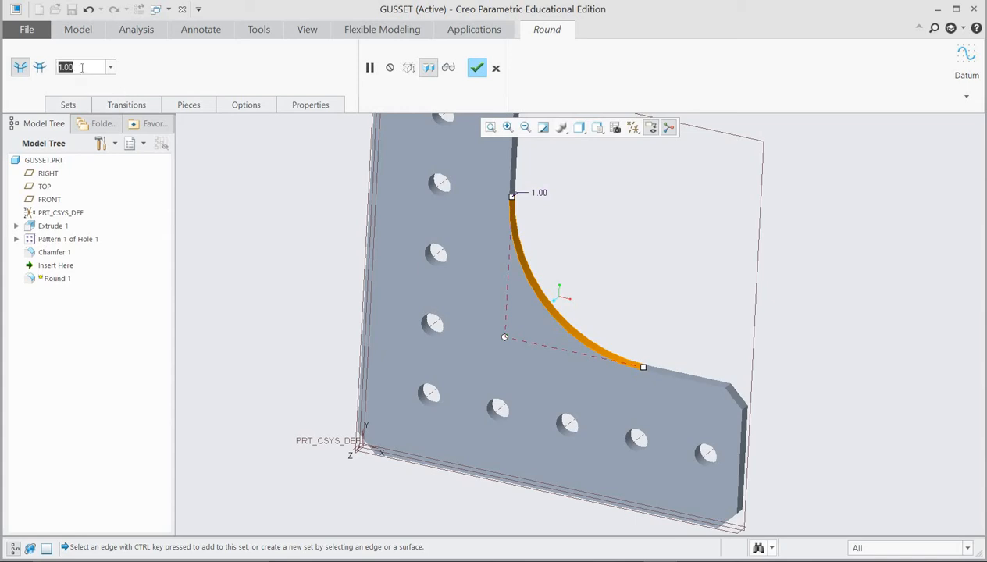
text(1/)
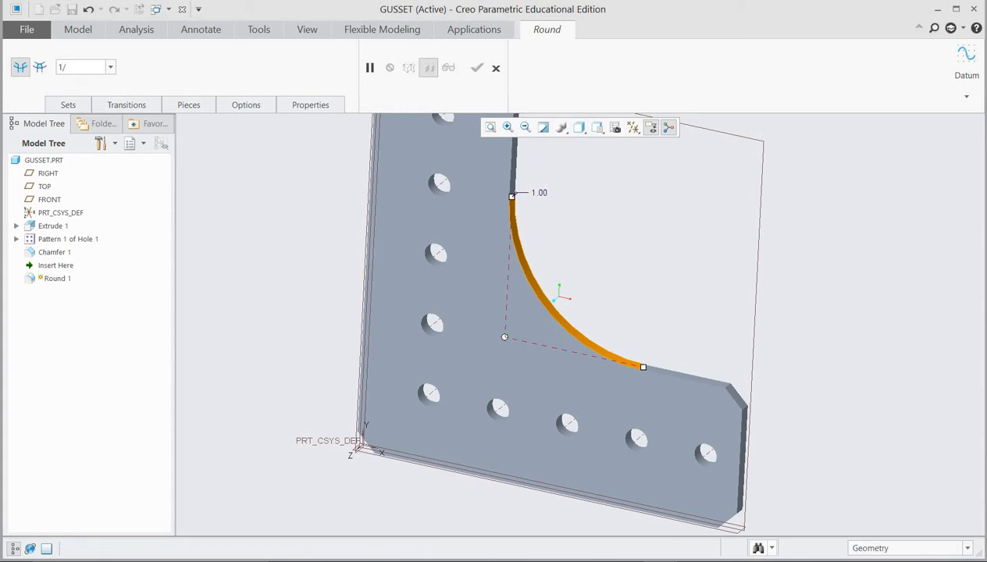
text(4)
key(Return)
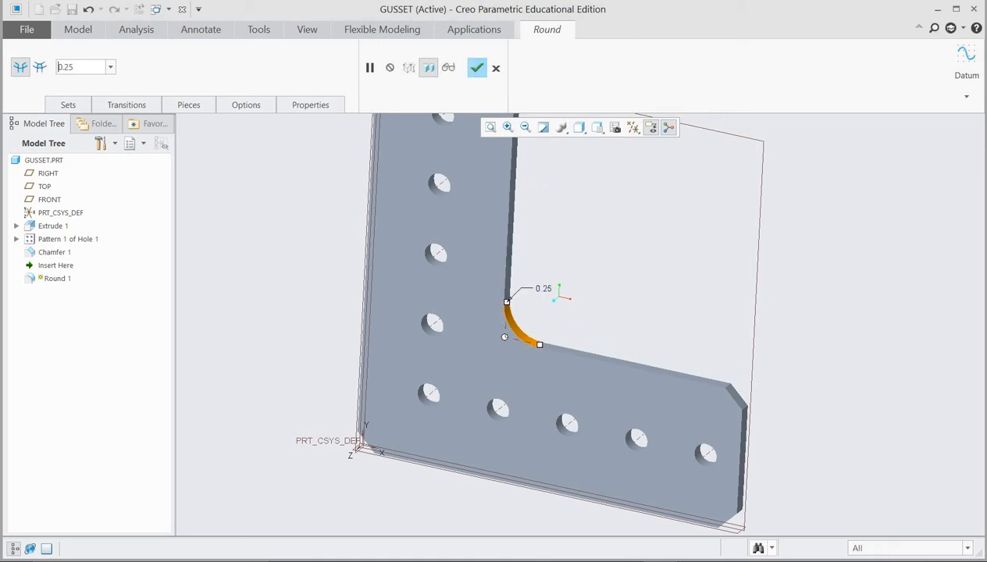
click(476, 68)
scroll(336, 368, down, 5)
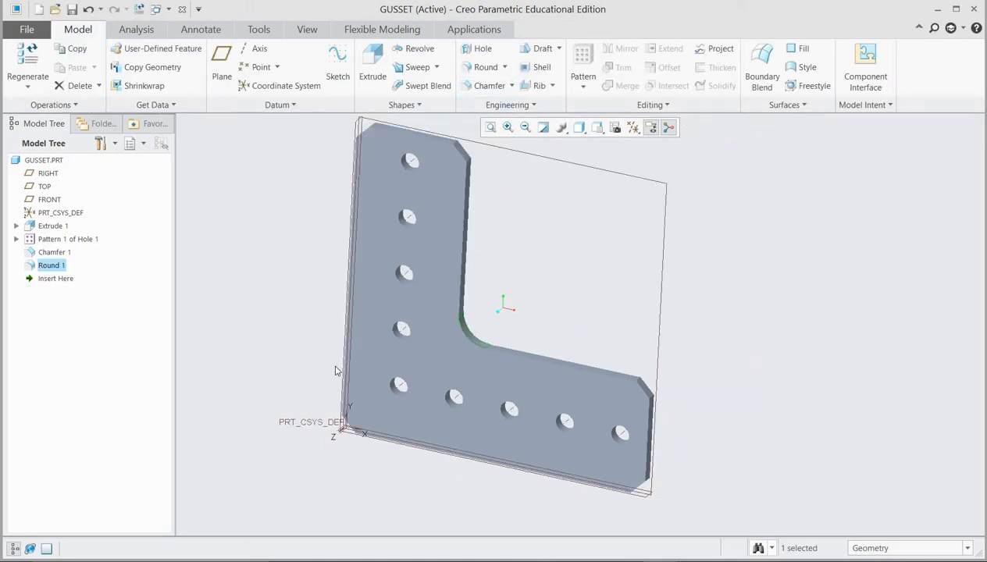
mouse_move(491, 302)
middle_down()
mouse_move(520, 297)
mouse_move(516, 274)
mouse_move(478, 302)
mouse_move(507, 295)
mouse_move(496, 302)
mouse_move(512, 275)
mouse_move(473, 317)
middle_up()
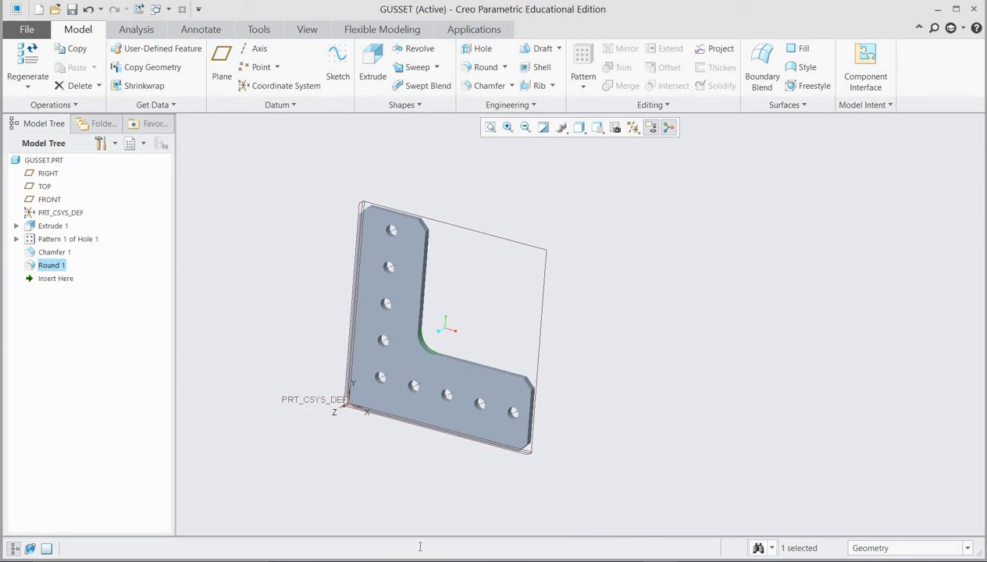
Step: Switch to the browser and download the 217-3548 (VersaFrame 90 Degree Gusset) STEP file from the gussets and mounts product page
key(alt+Tab)
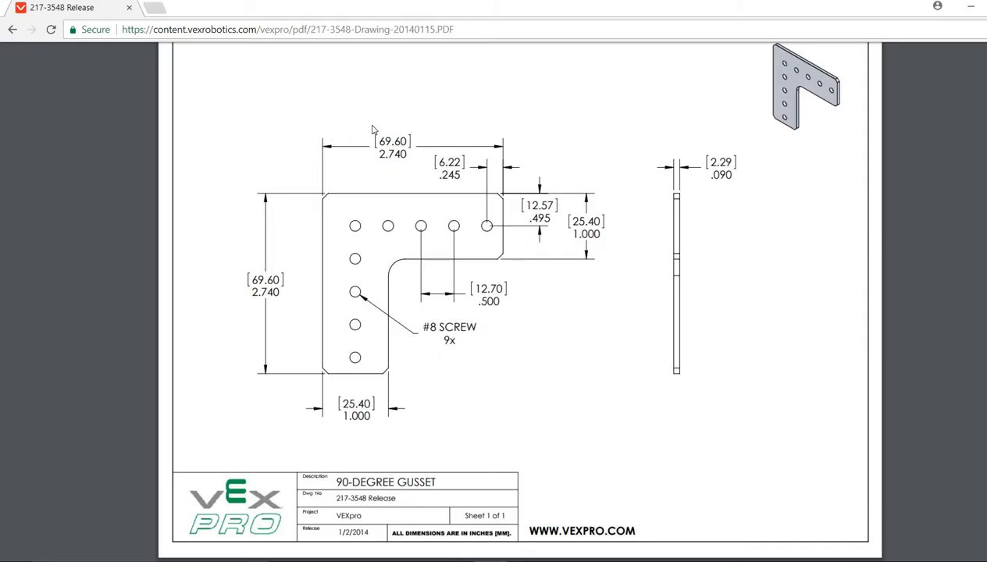
click(12, 29)
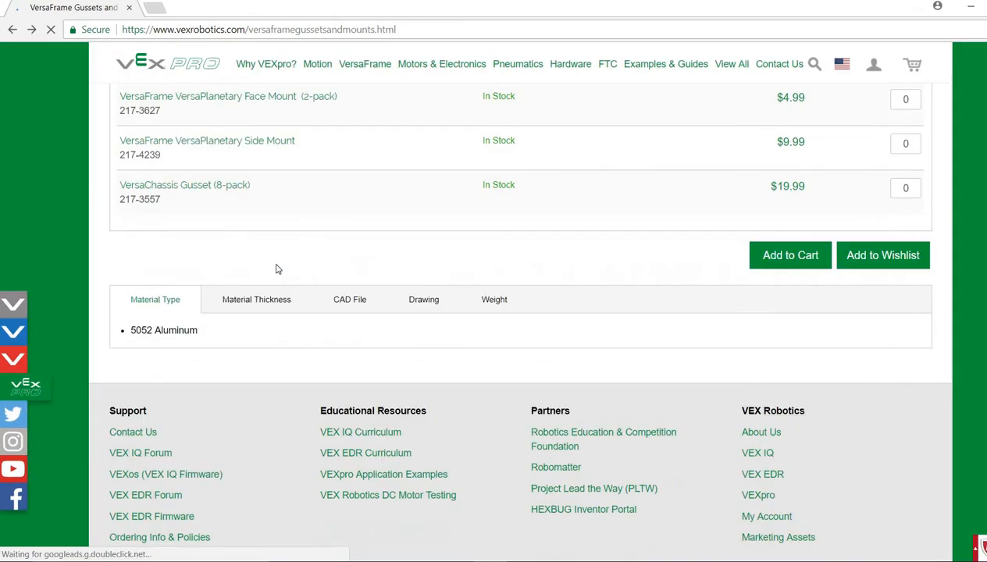
click(349, 302)
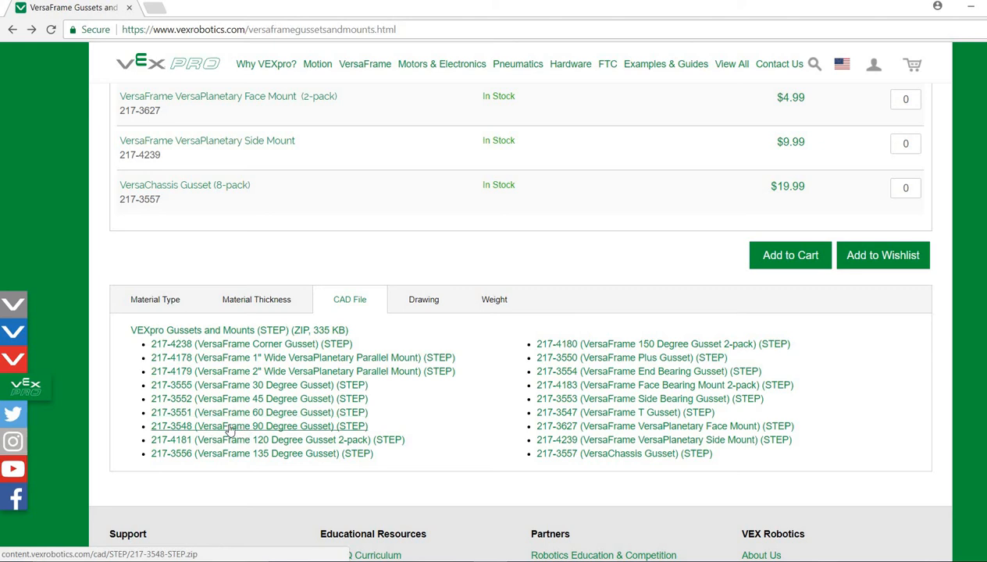
click(276, 430)
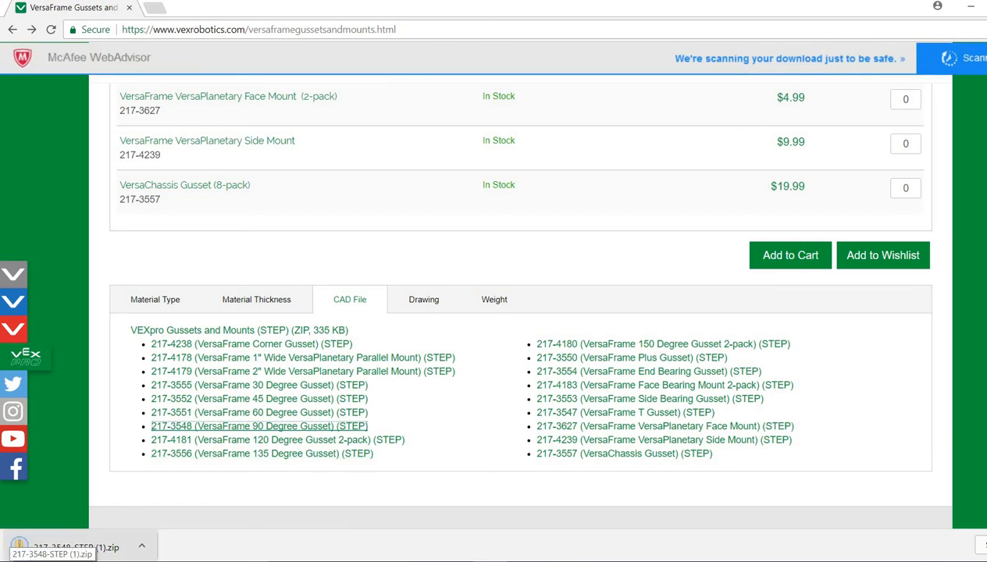
Step: Show the downloaded 217-3548-STEP (1).zip in its folder and copy 217-3548-STEP.STEP from inside the archive
click(143, 546)
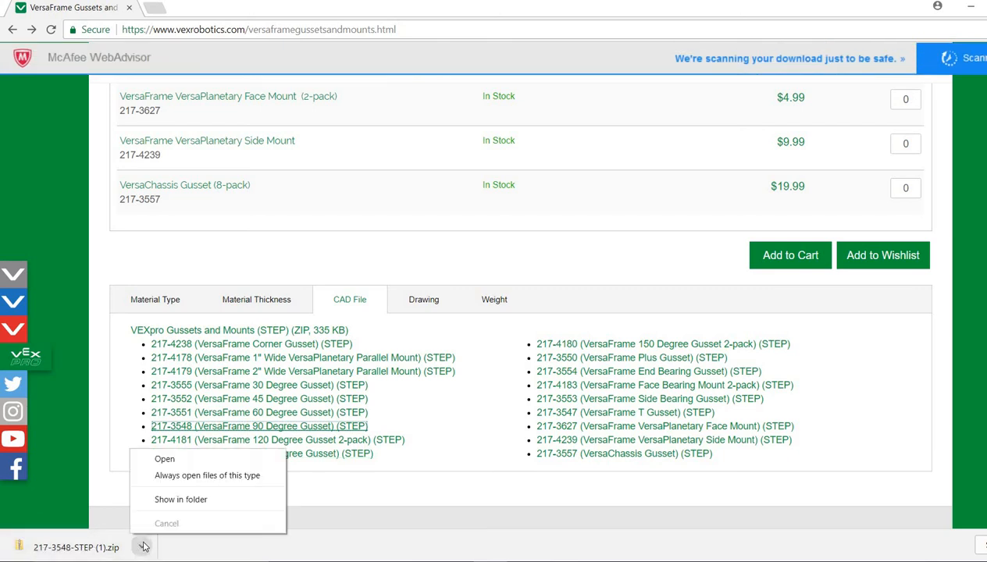
click(176, 500)
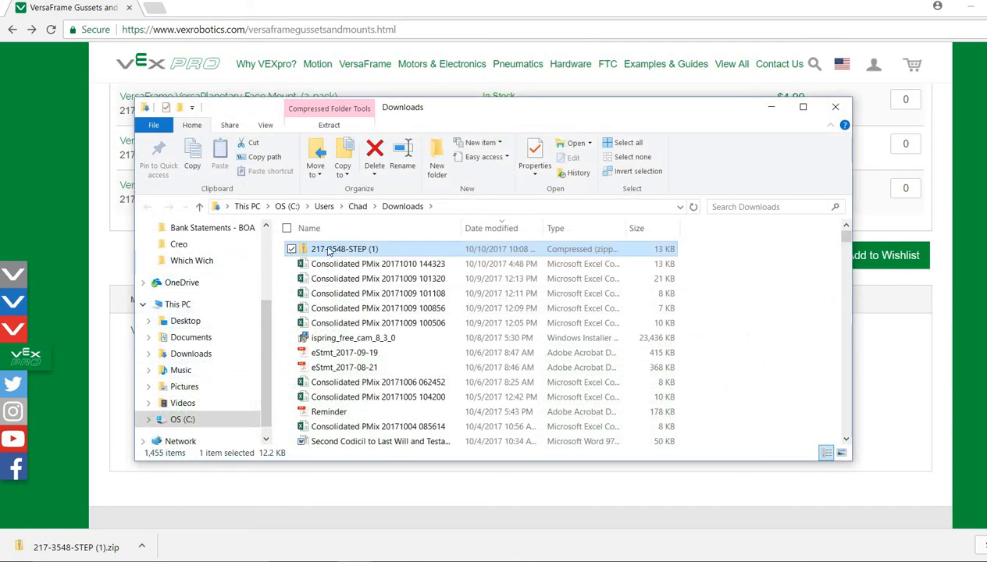
double_click(329, 250)
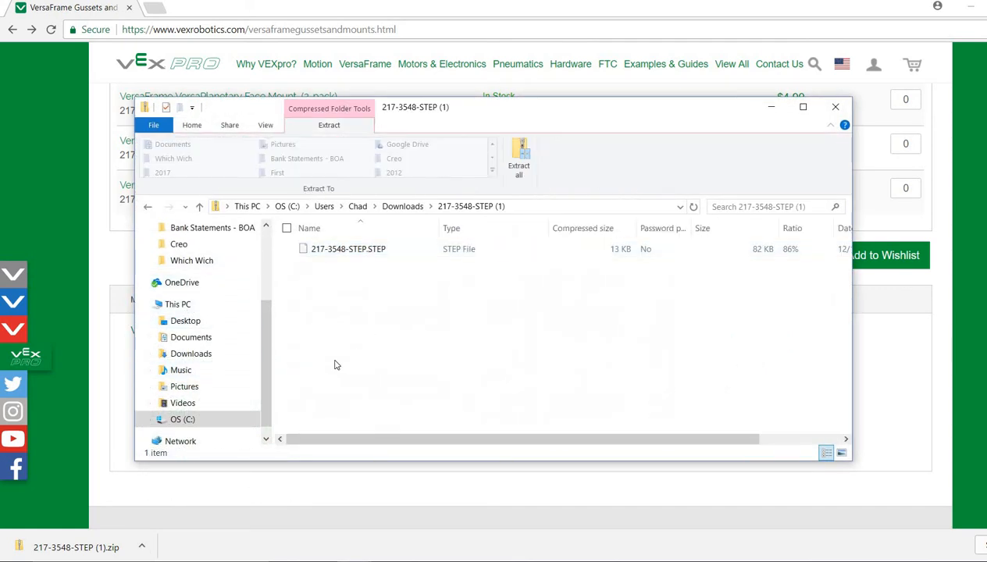
right_click(324, 251)
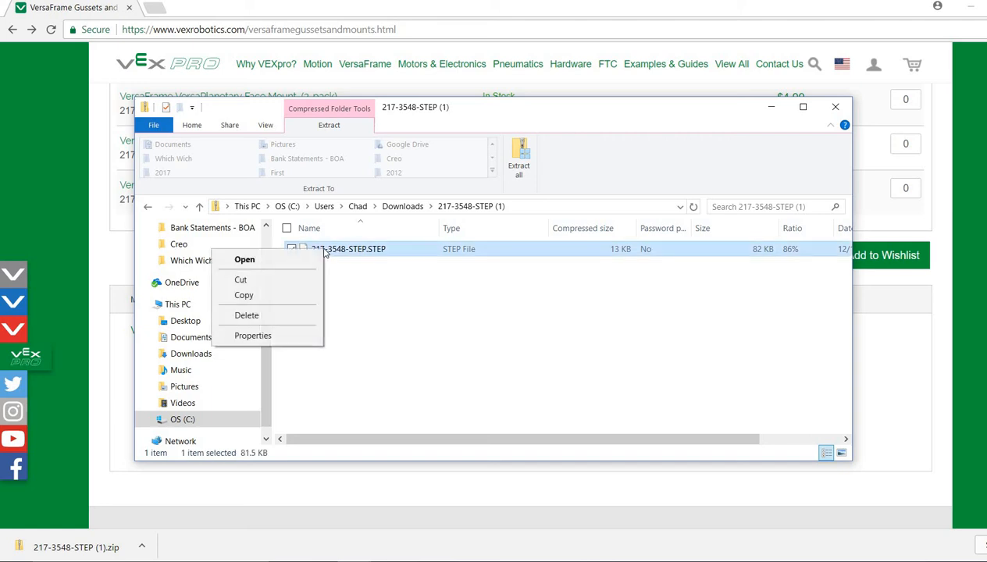
click(262, 295)
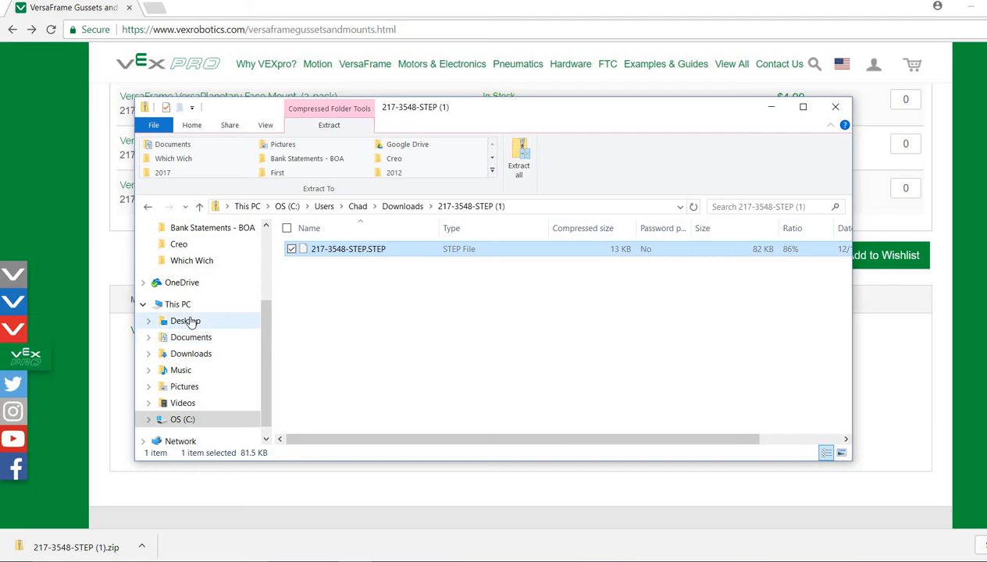
Step: Paste the copied STEP file into the Creo folder inside Desktop\First
click(148, 321)
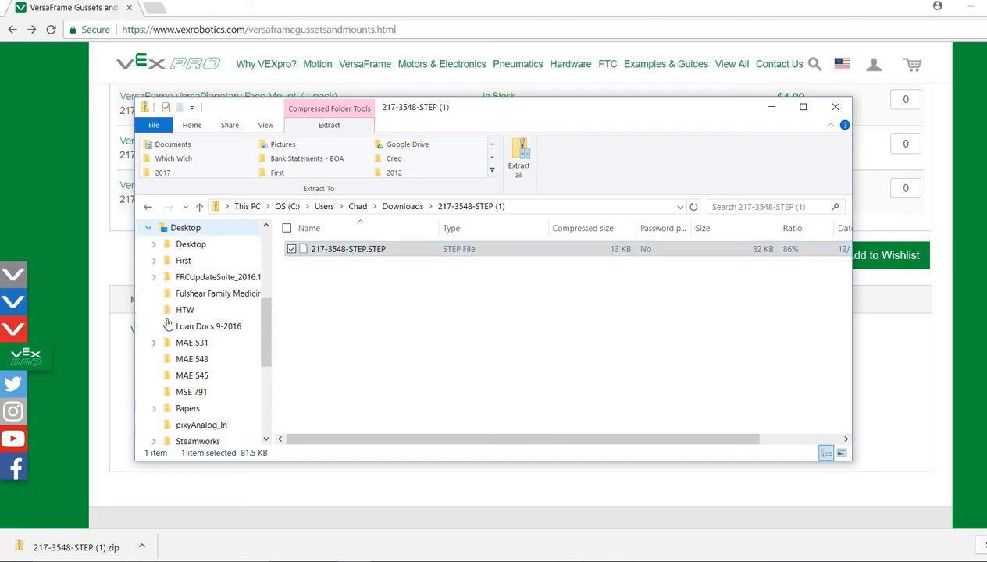
click(184, 261)
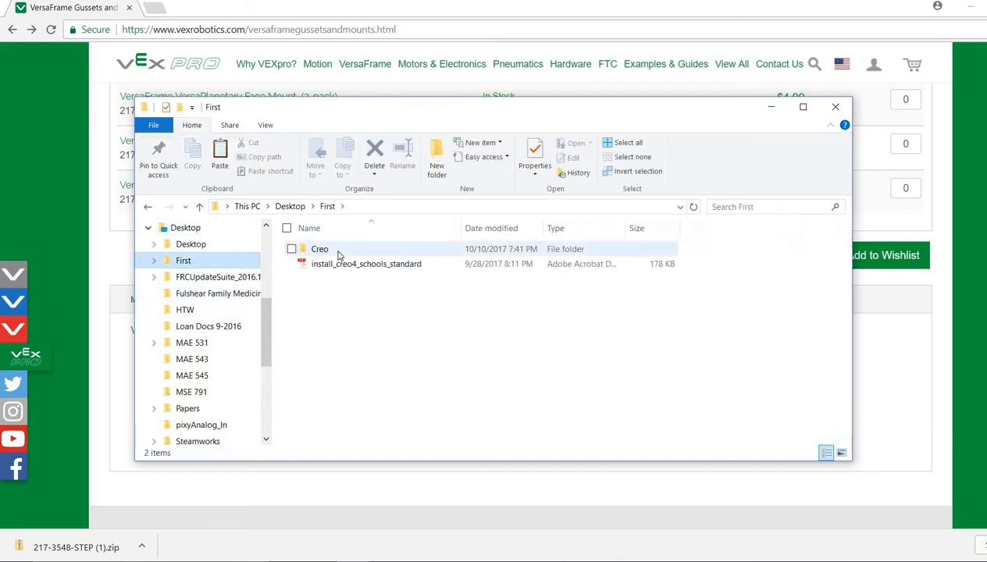
click(337, 249)
right_click(337, 318)
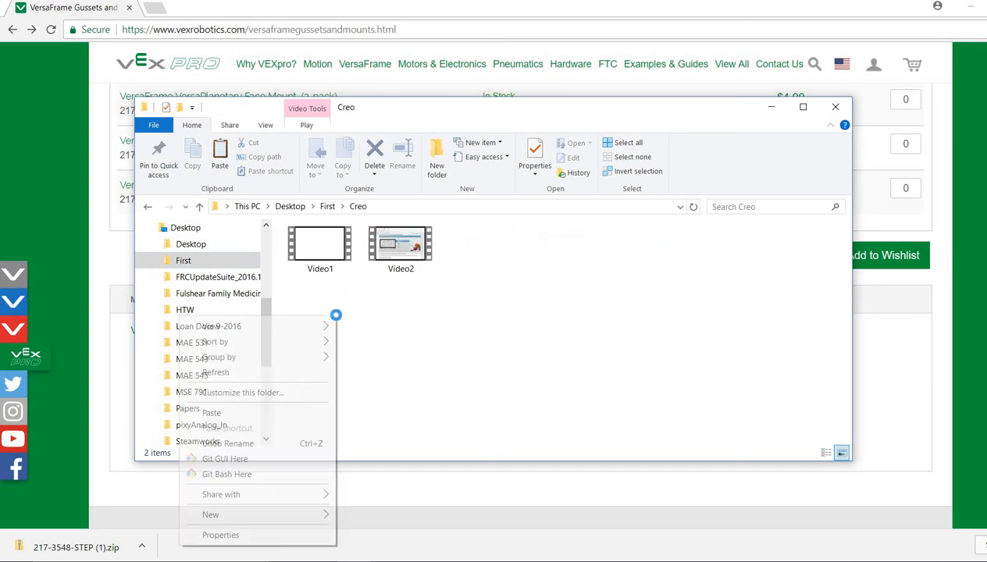
click(225, 413)
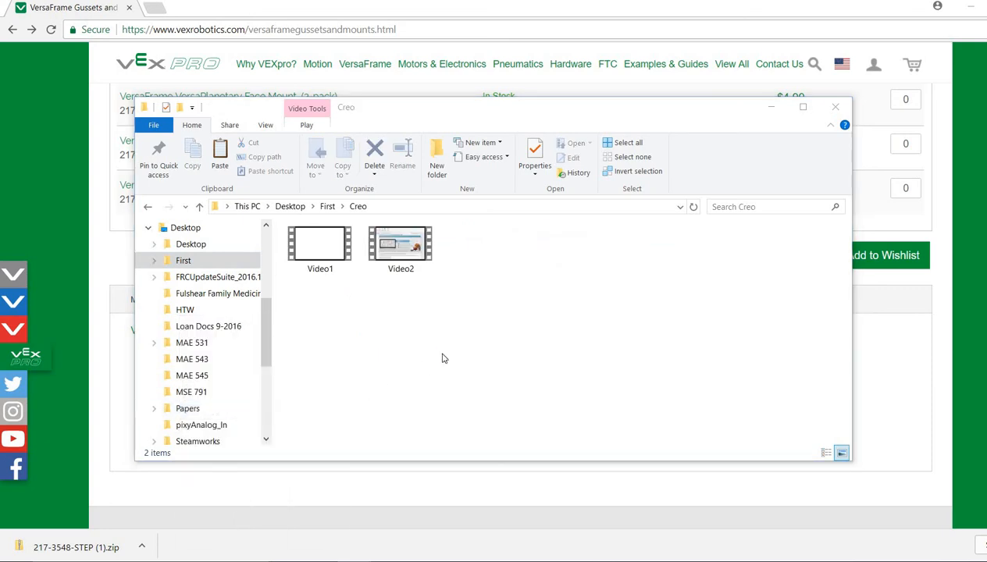
click(721, 8)
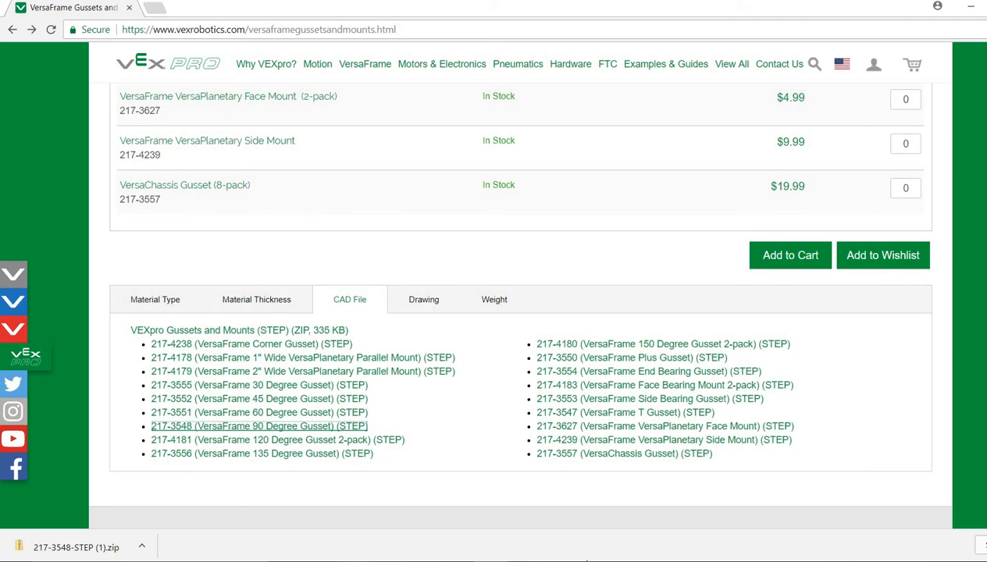
Step: Switch back to Creo Parametric and browse to the Desktop\First\Creo folder for opening a file
mouse_move(654, 557)
click(625, 515)
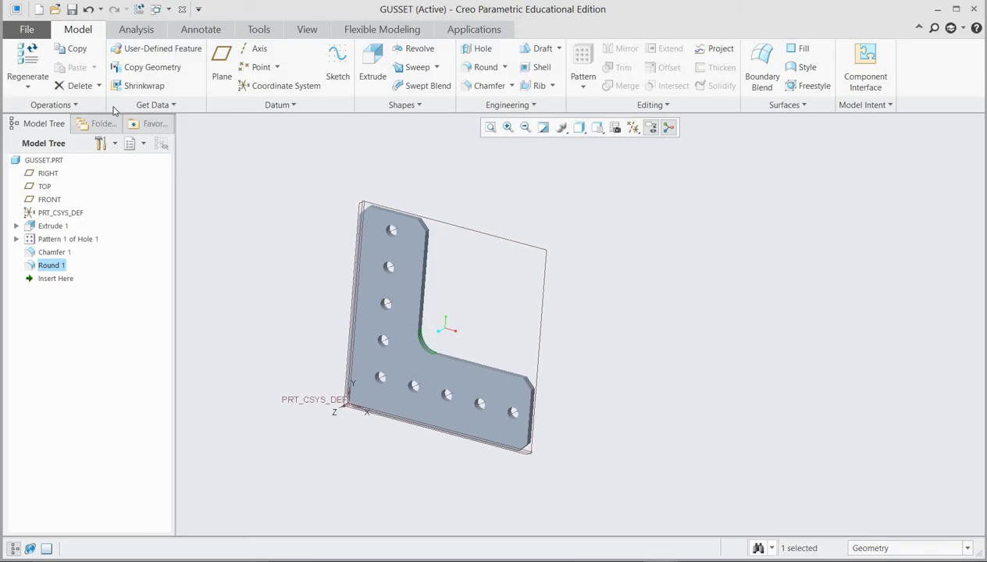
click(55, 10)
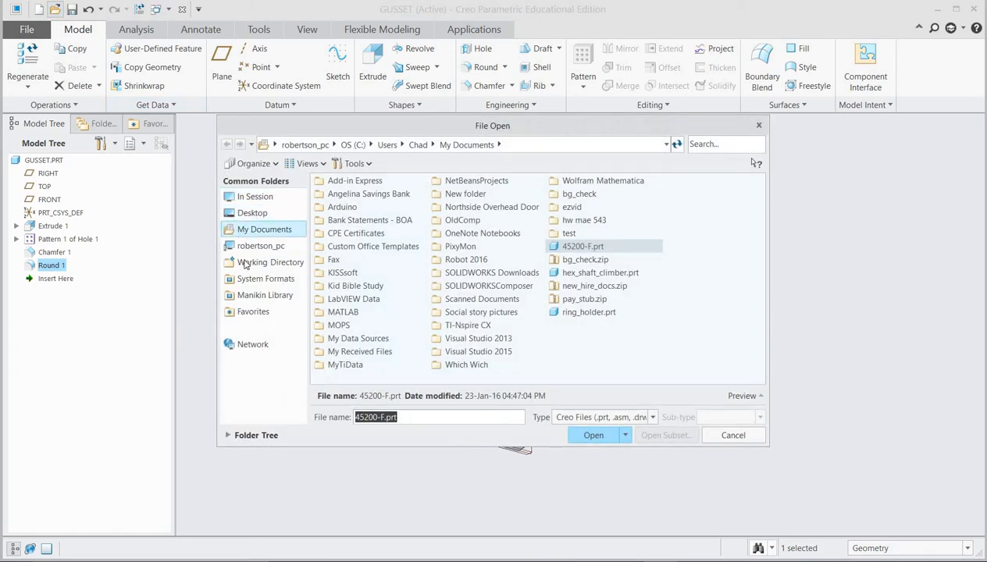
click(250, 214)
double_click(338, 208)
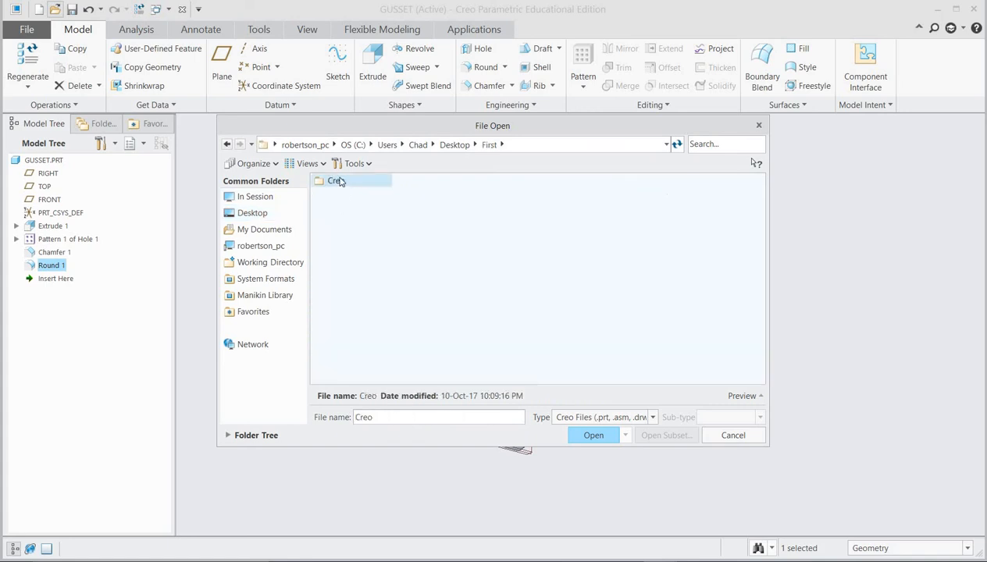
double_click(339, 182)
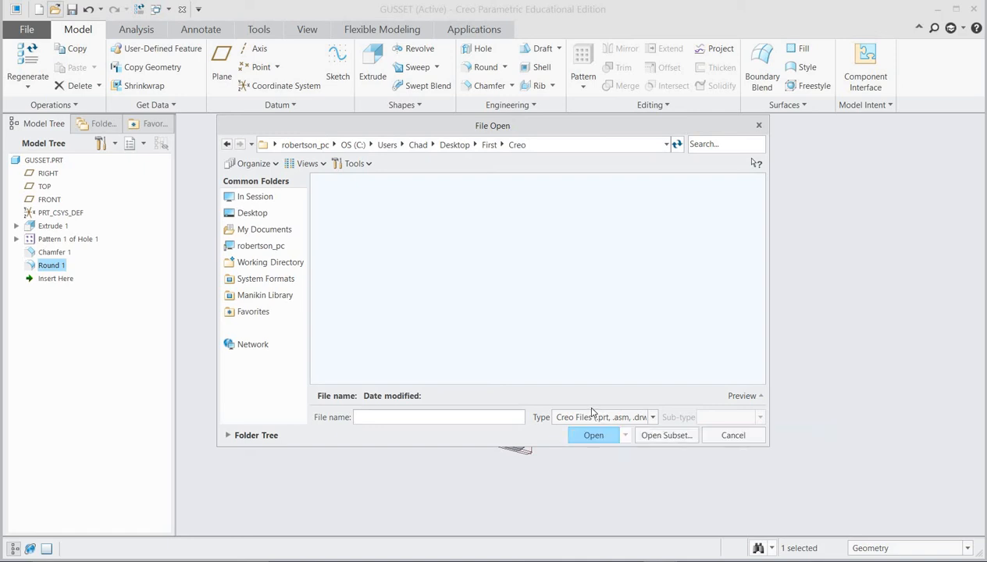
Step: List all file types and import 217-3548-STEP.STEP as a new part with the Automatic import type
click(653, 417)
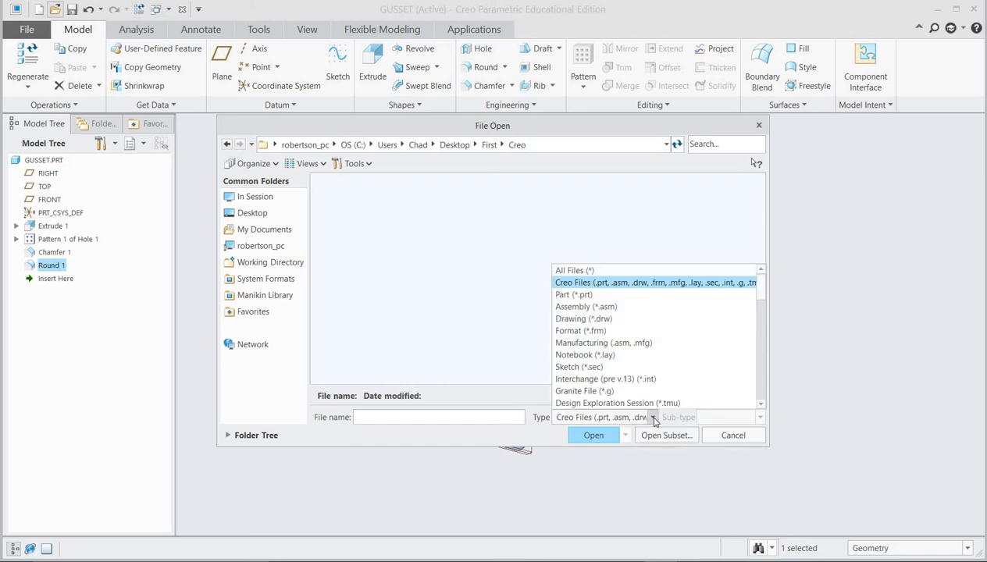
click(639, 270)
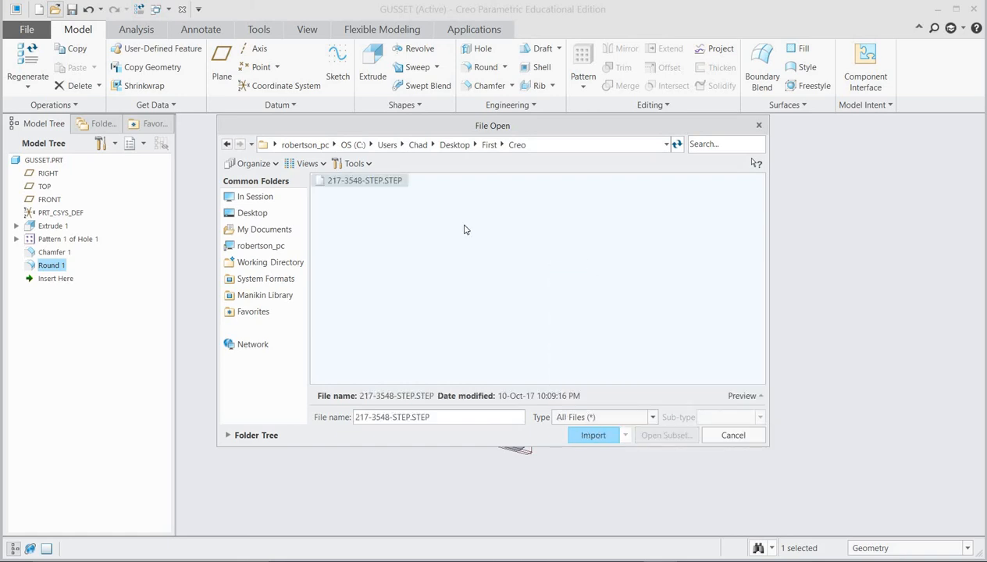
double_click(369, 183)
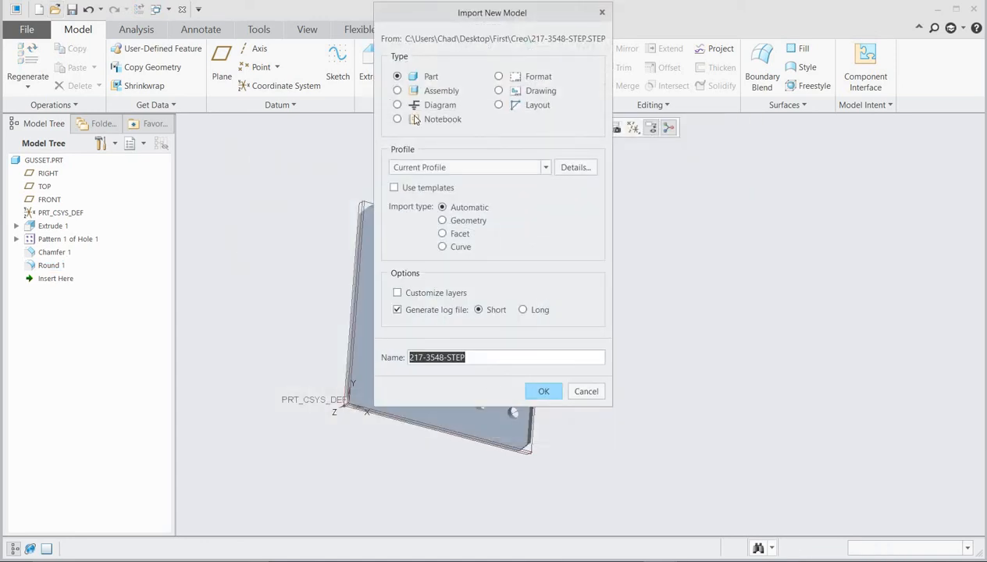
click(539, 392)
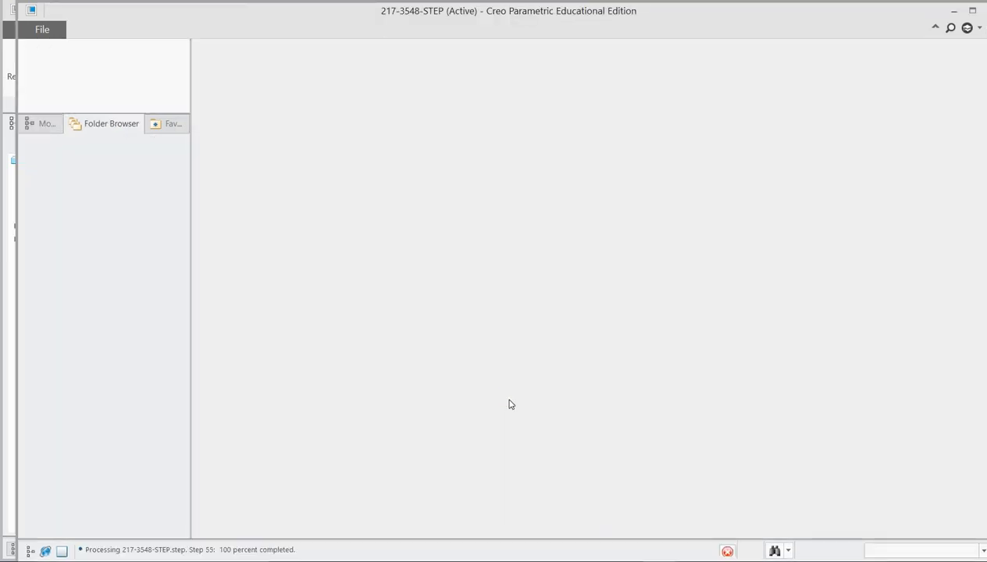
Step: Select the import feature of the 217-3548-STEP part and examine the imported gusset's geometry from several angles
mouse_move(674, 330)
middle_down()
mouse_move(709, 295)
mouse_move(687, 307)
mouse_move(620, 289)
mouse_move(669, 327)
mouse_move(701, 300)
mouse_move(681, 315)
middle_up()
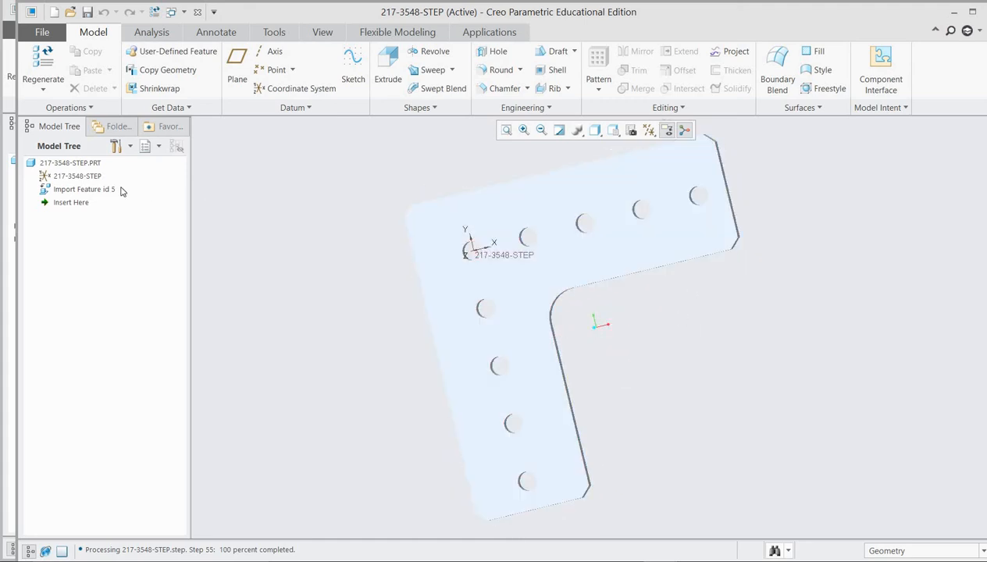
click(72, 191)
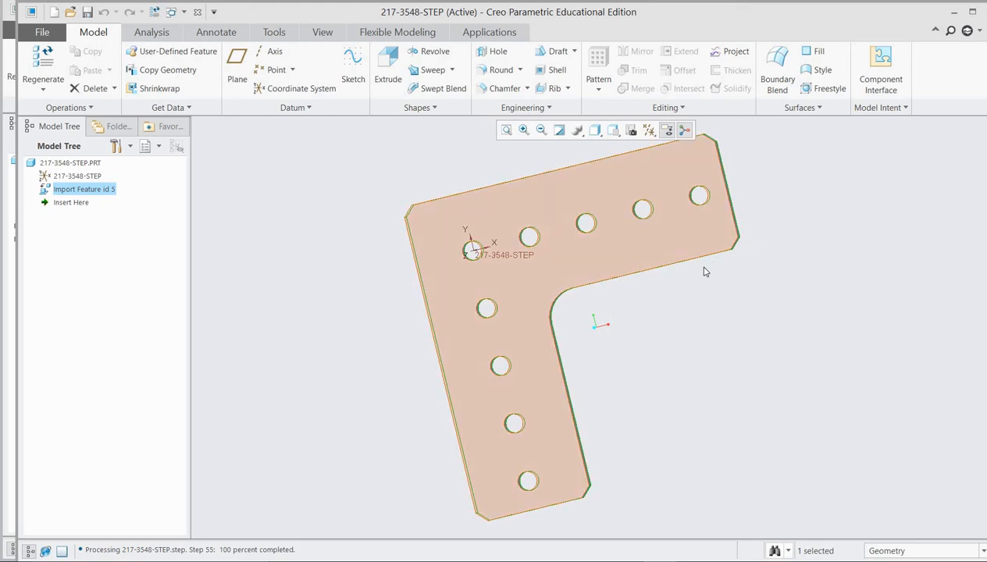
middle_drag(705, 272, 716, 236)
scroll(716, 236, up, 1)
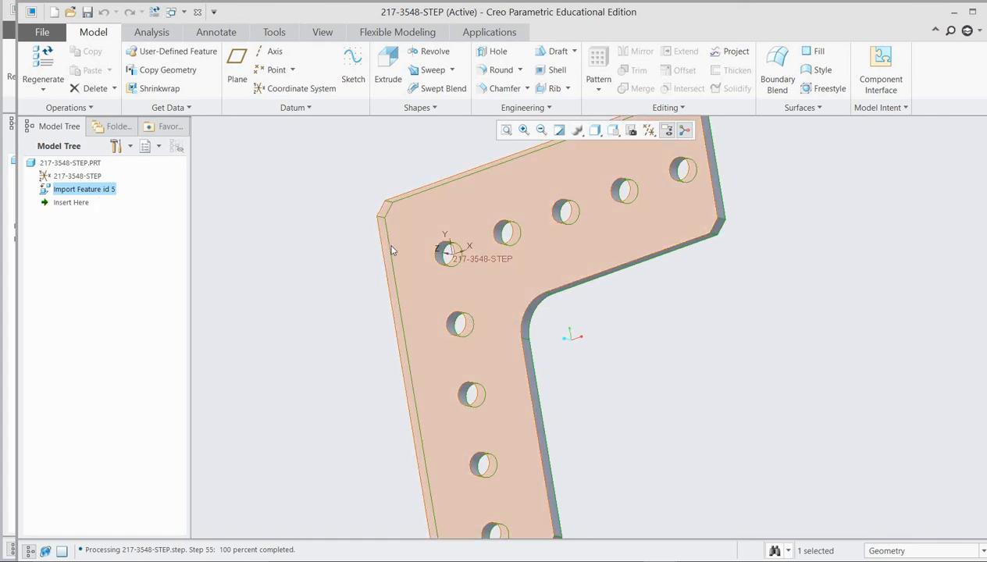
scroll(392, 250, down, 2)
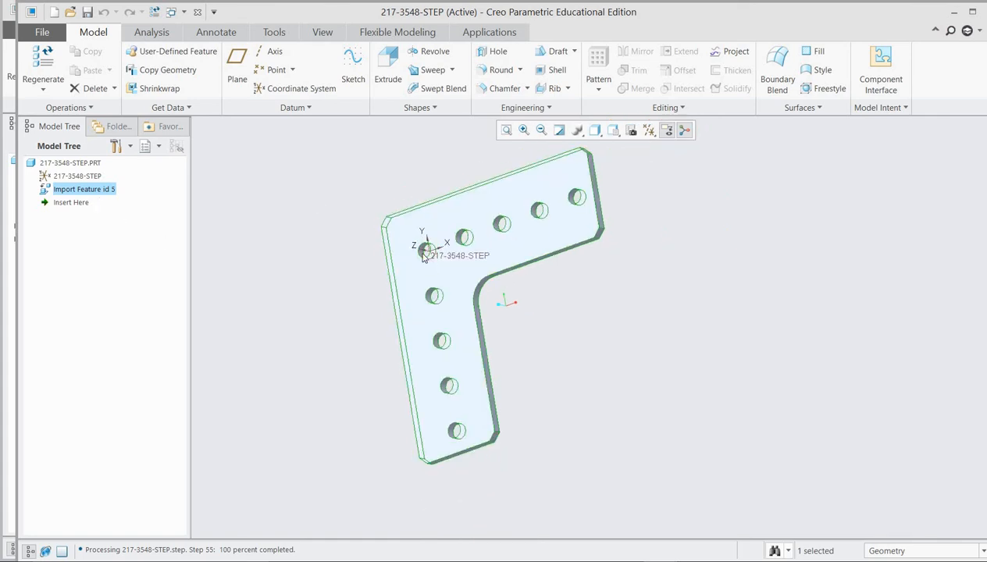